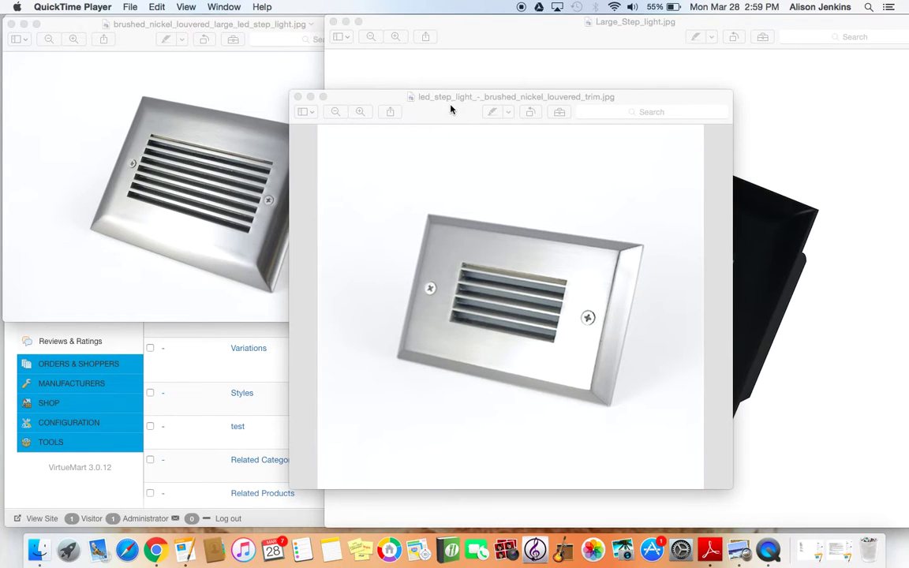
Rearrange the louvered trim photo in Preview so the black step-light image shows beside it
left_click_drag(449, 112, 241, 80)
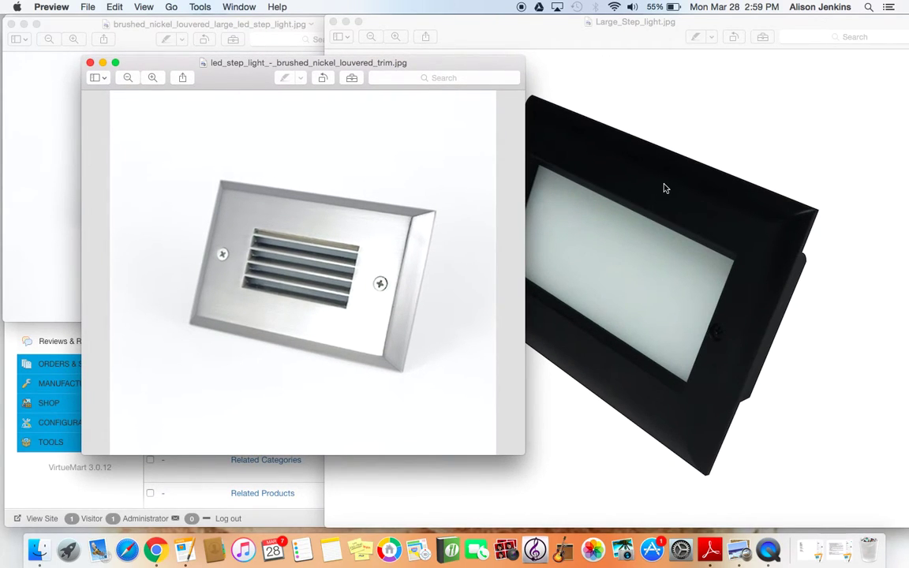
mouse_move(433, 63)
left_mouse_down()
mouse_move(738, 237)
mouse_move(716, 162)
left_mouse_up()
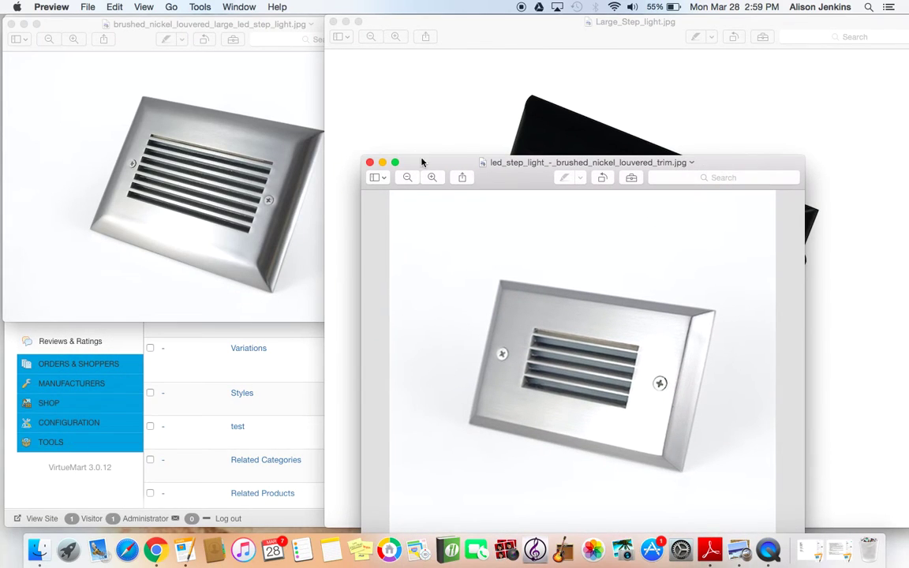
left_click_drag(458, 156, 201, 90)
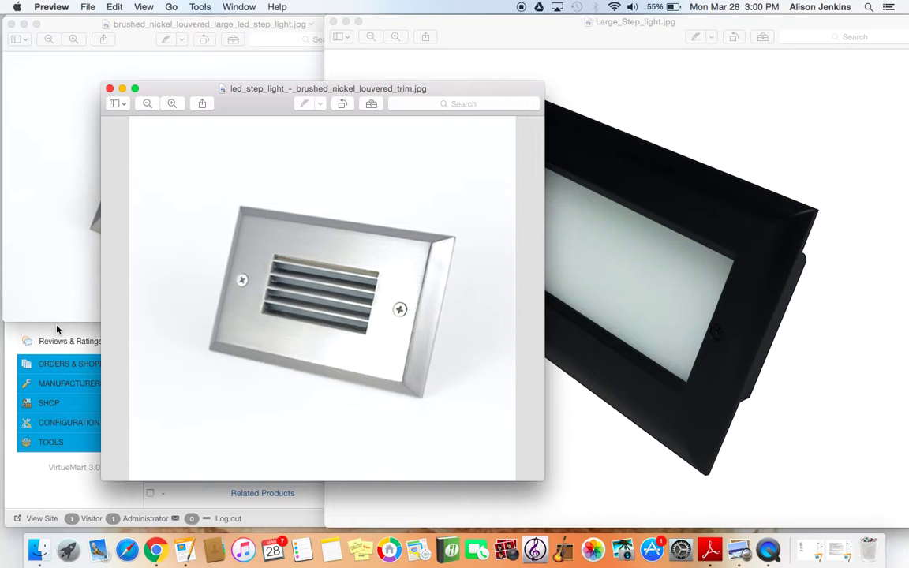
Hide Preview and list VirtueMart's custom fields: Styles, Variations, Length, Color Temperature
key("super+q")
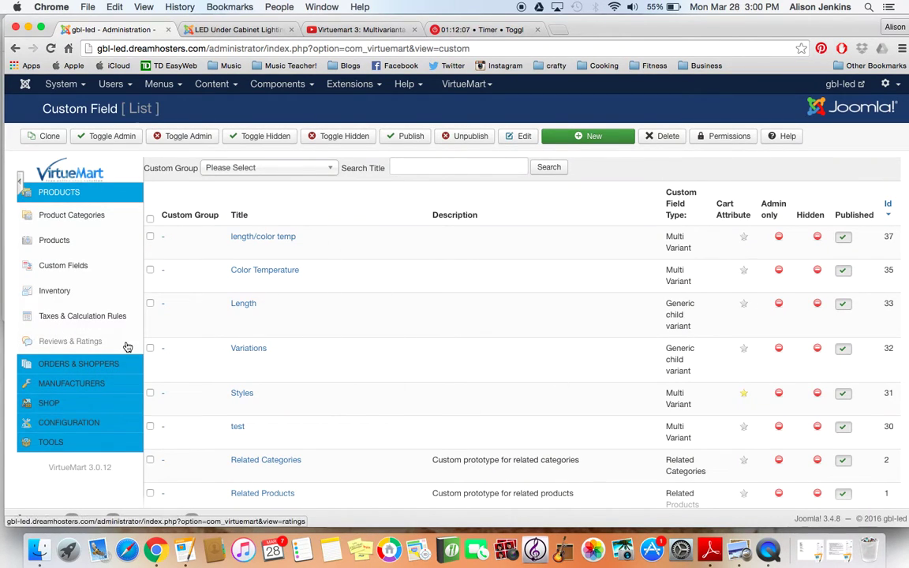
left_click(60, 270)
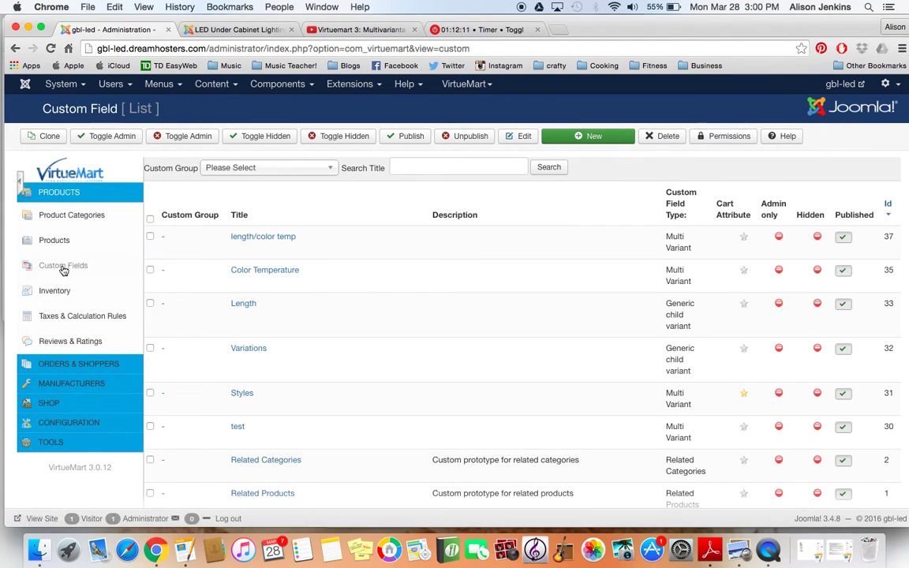
scroll(335, 354, "down", 2)
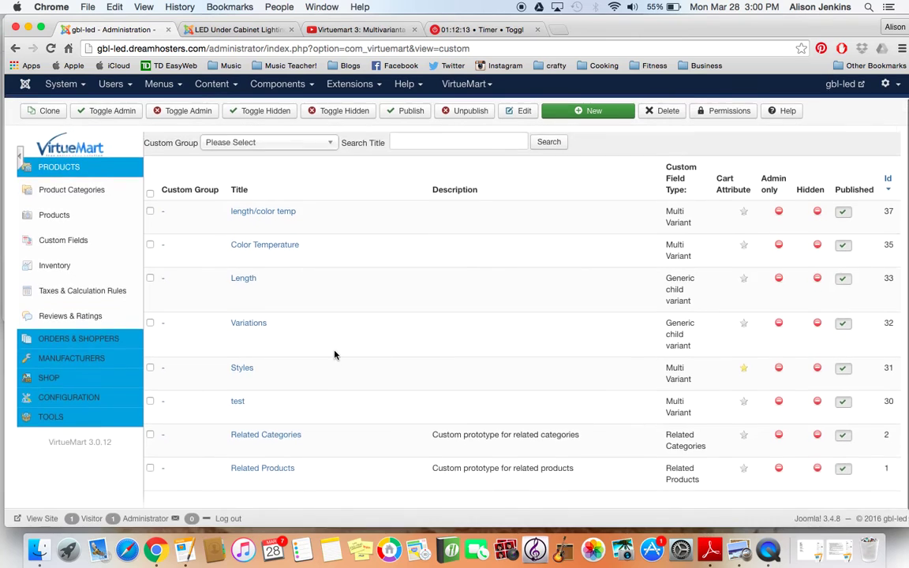
scroll(334, 353, "up", 2)
scroll(360, 384, "down", 2)
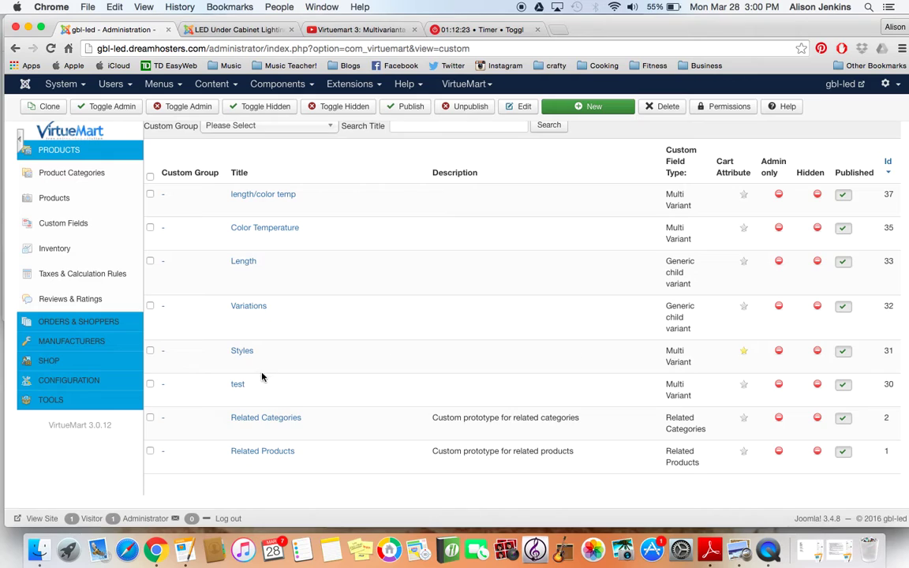
Look through the Styles multi-variant field's parameters and save it unchanged
left_click(234, 354)
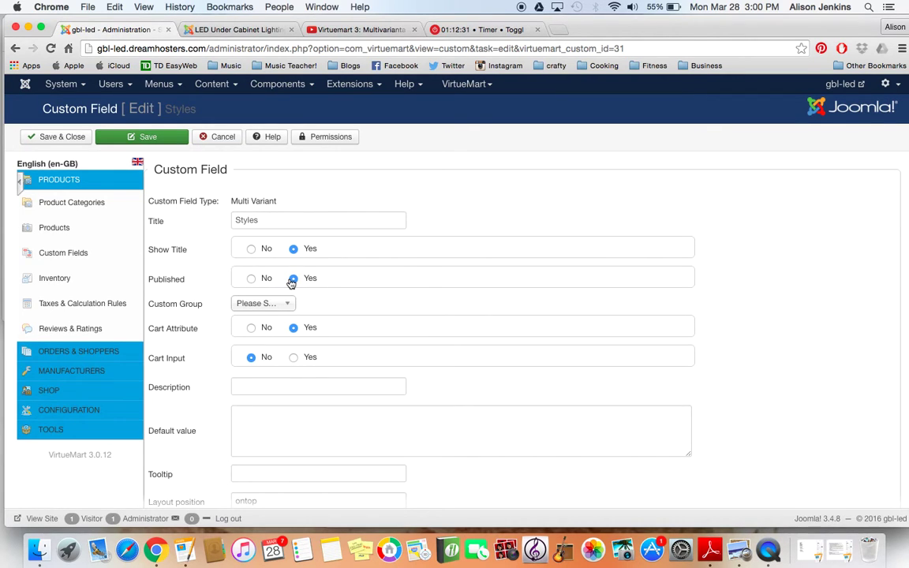
scroll(423, 412, "down", 5)
scroll(424, 415, "down", 2)
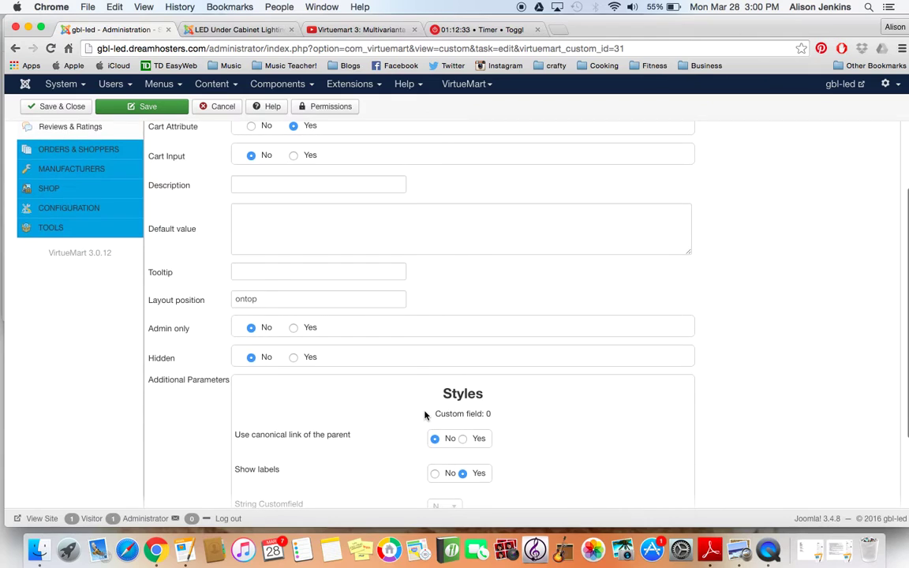
scroll(425, 415, "down", 1)
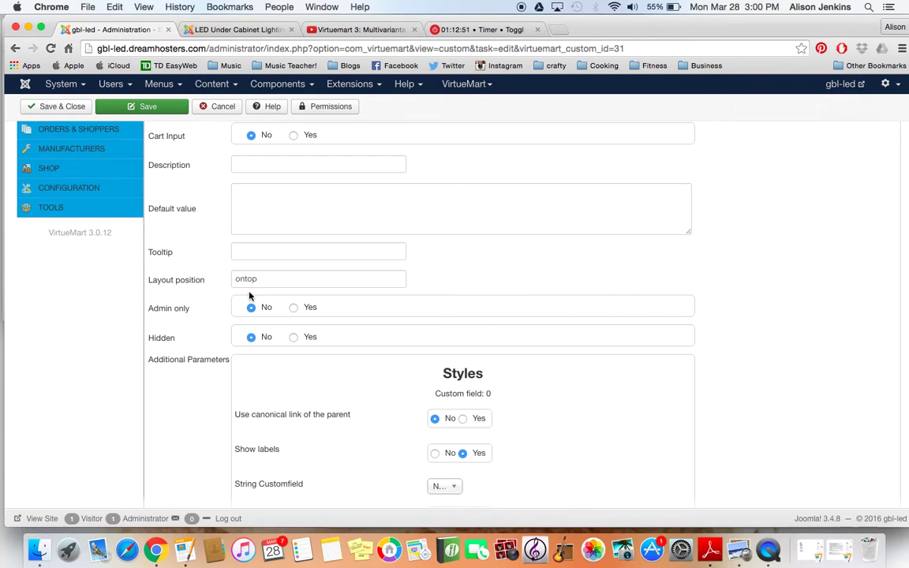
scroll(543, 449, "down", 3)
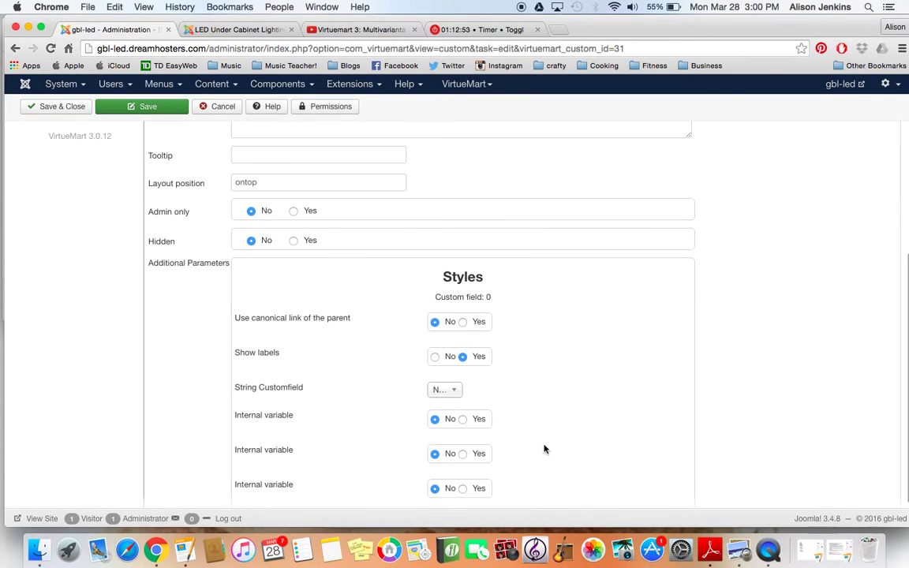
scroll(543, 449, "down", 1)
scroll(543, 449, "up", 4)
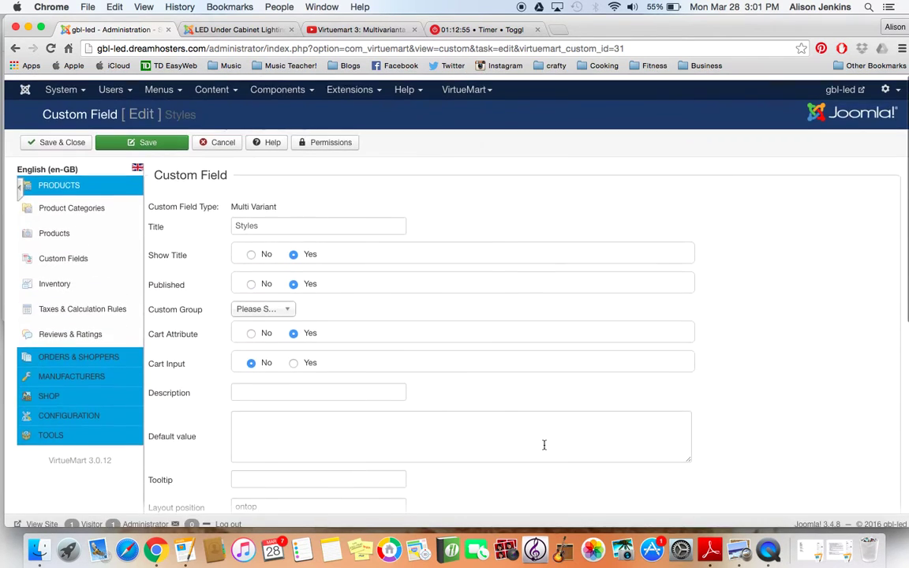
scroll(543, 449, "down", 4)
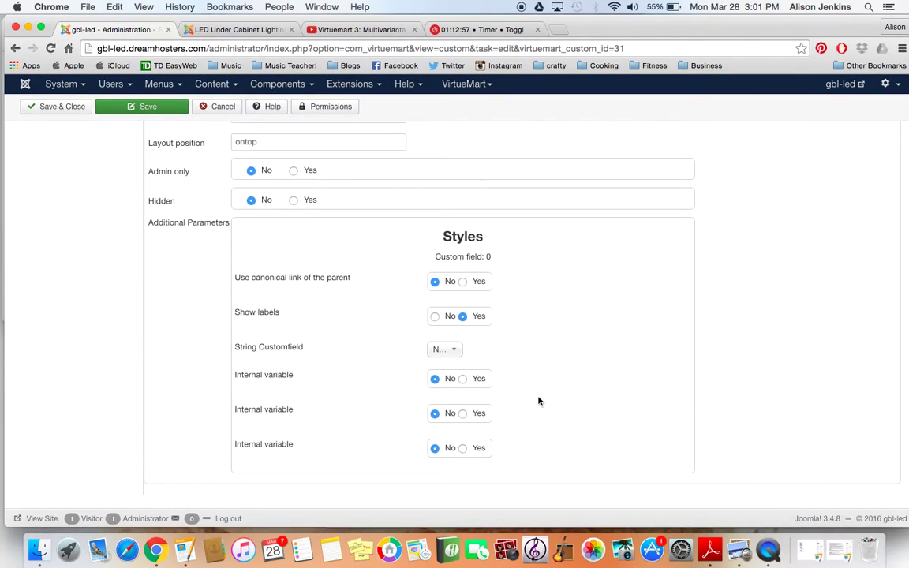
mouse_move(268, 318)
scroll(531, 331, "up", 10)
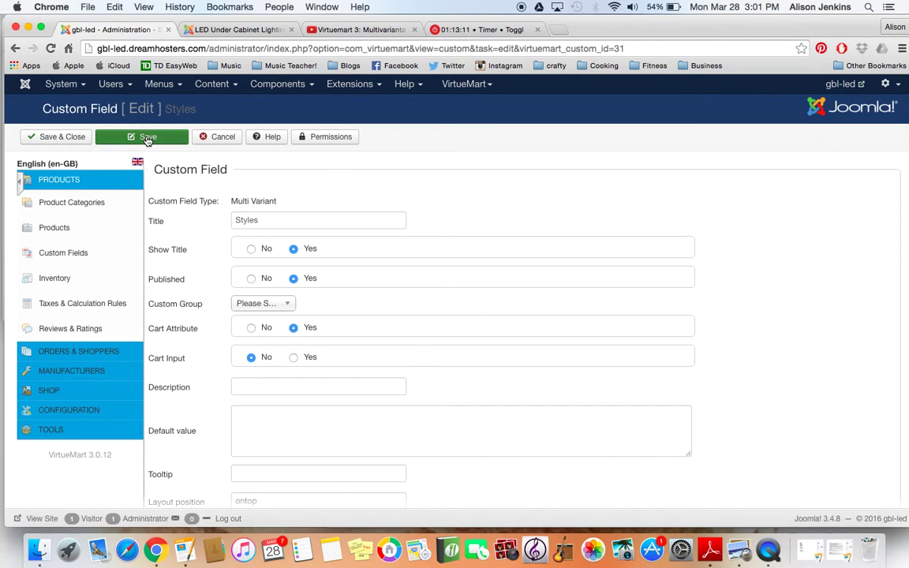
left_click(147, 139)
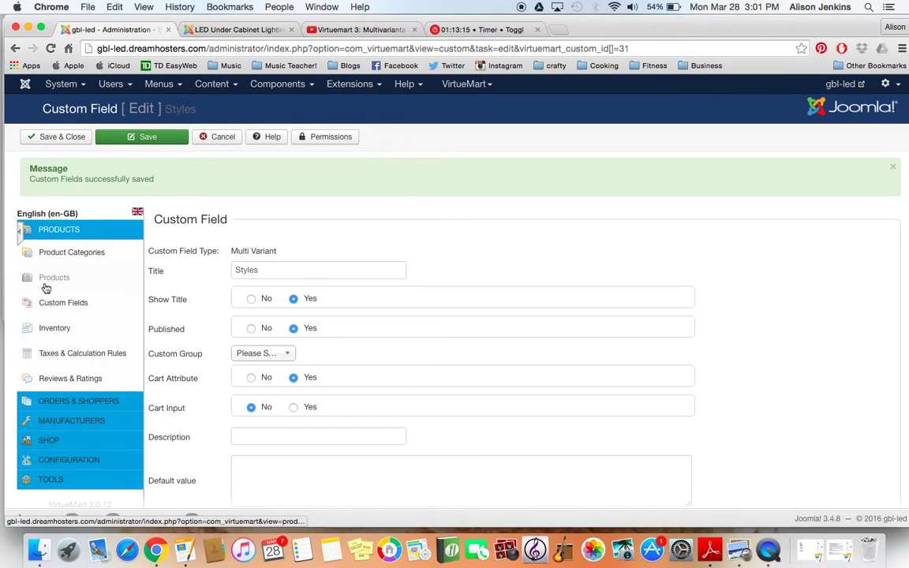
Open the Large LED Step Light (RT10HV-4K) product from the Products list
left_click(49, 284)
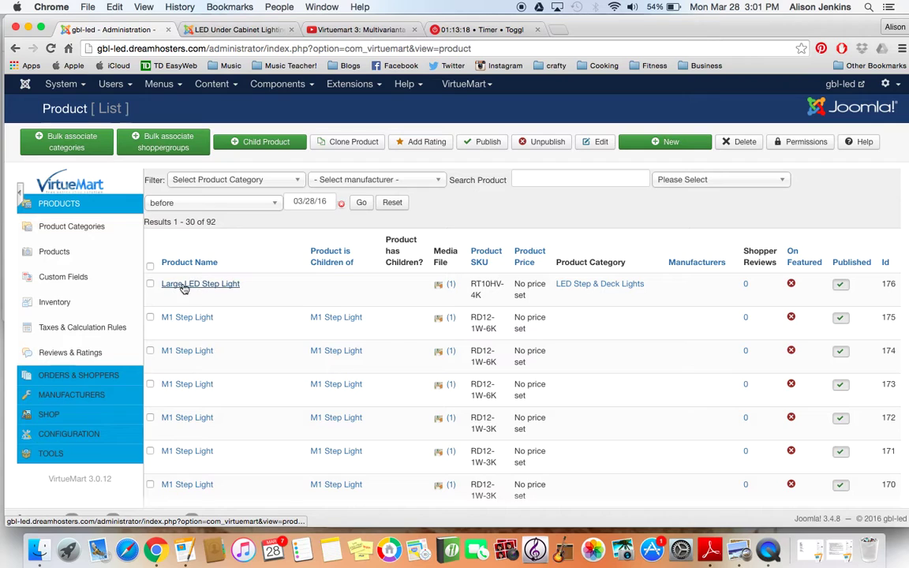
scroll(284, 342, "down", 1)
scroll(284, 342, "down", 1)
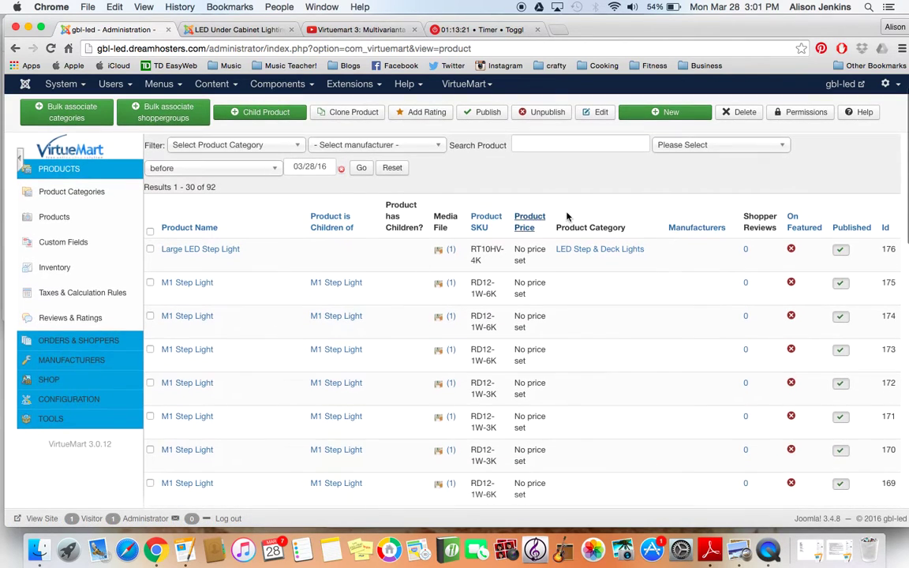
left_click(197, 249)
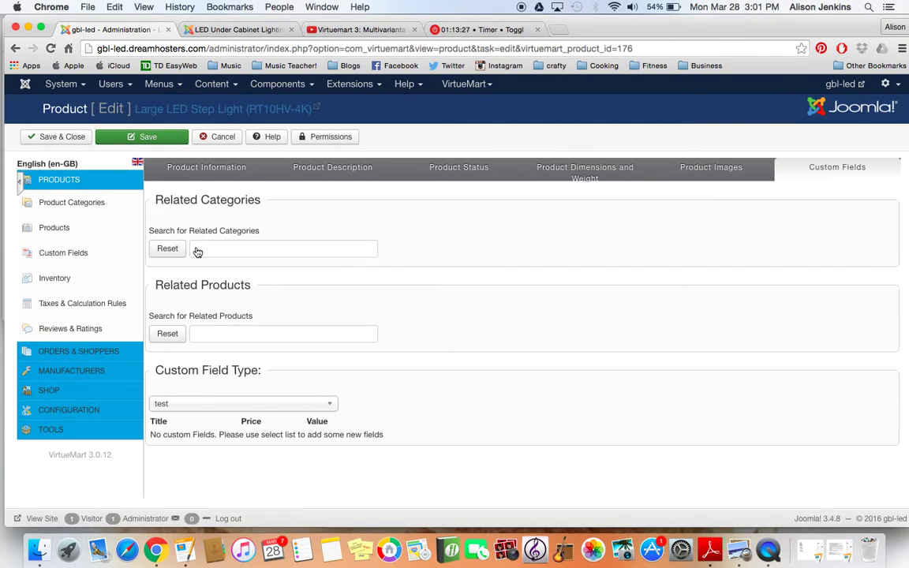
Review the product's Product Information and Product Description tabs
left_click(205, 165)
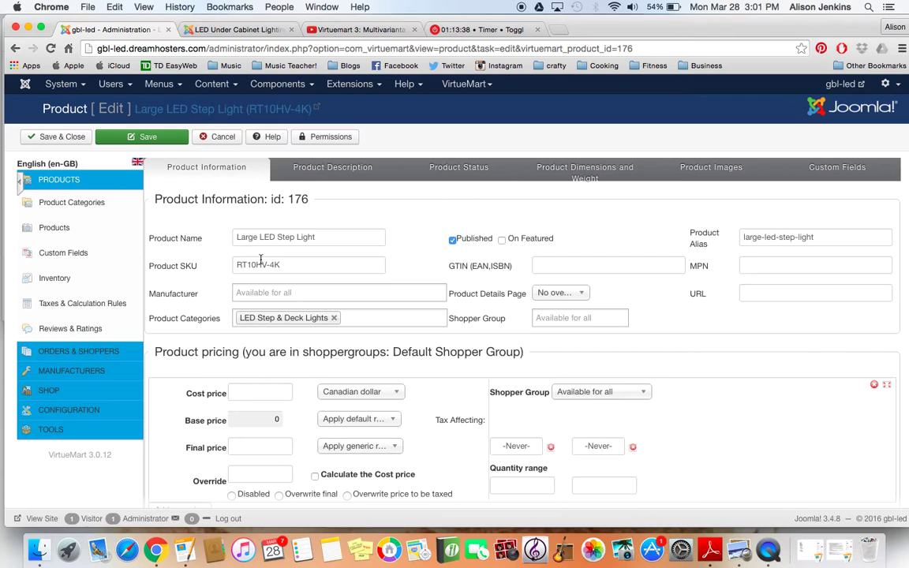
scroll(369, 339, "down", 3)
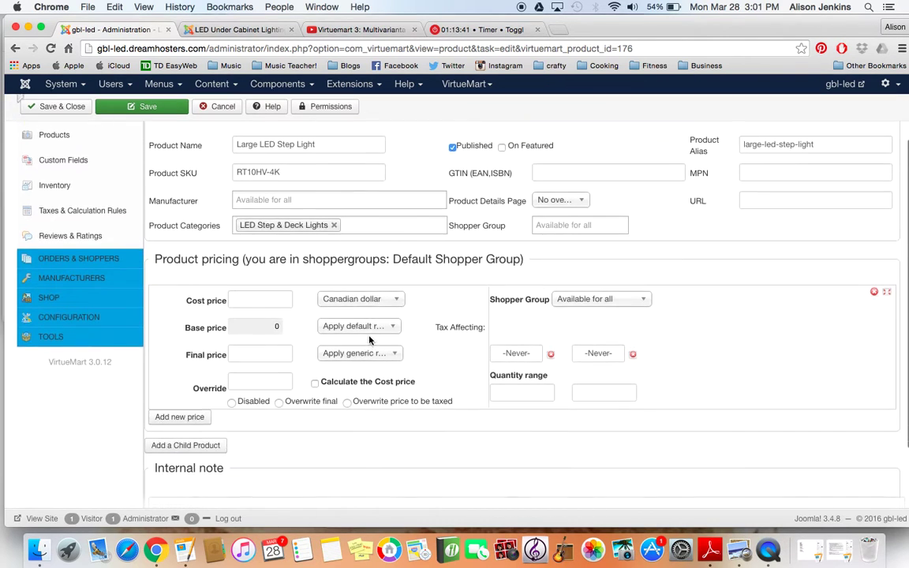
scroll(368, 339, "up", 5)
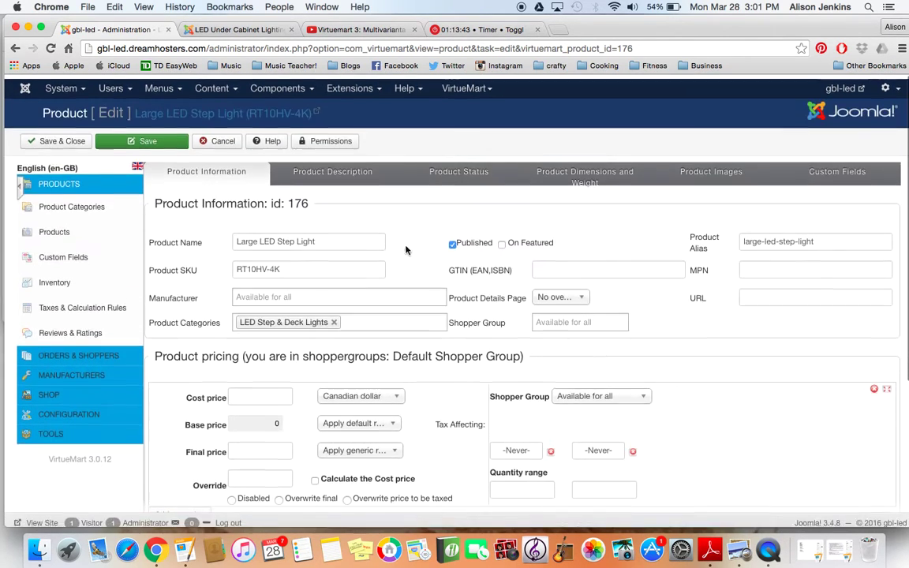
left_click(332, 168)
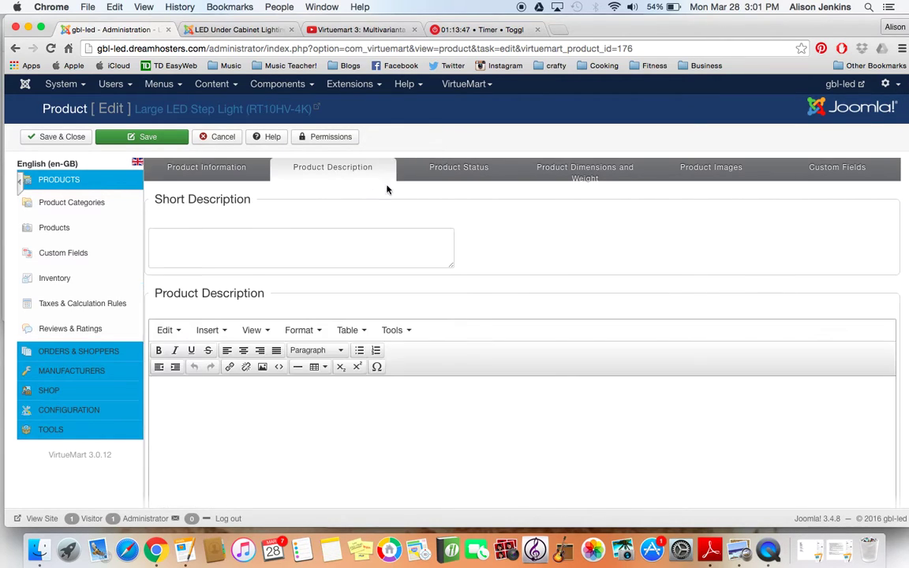
left_click(227, 167)
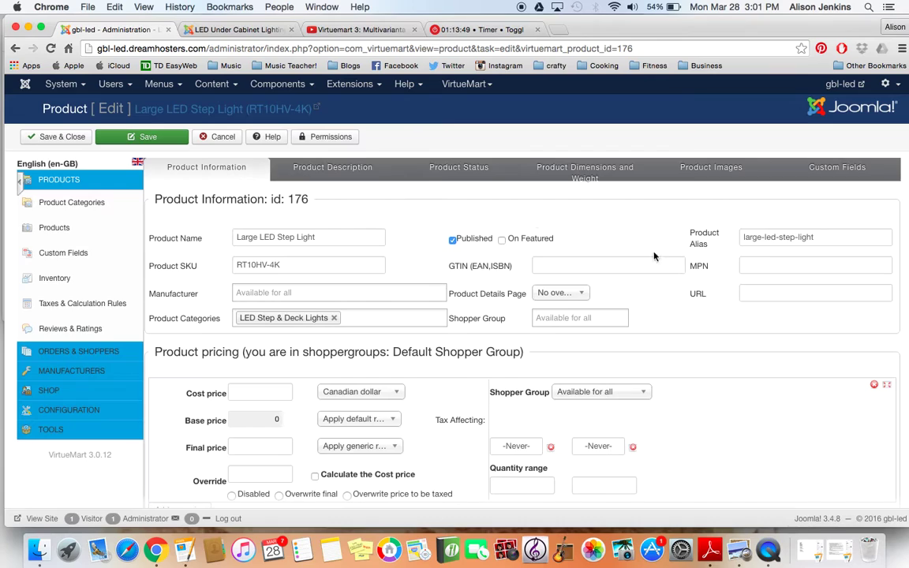
Add the Styles multi-variant custom field to the product and reveal its ramification attribute choices
left_click(832, 168)
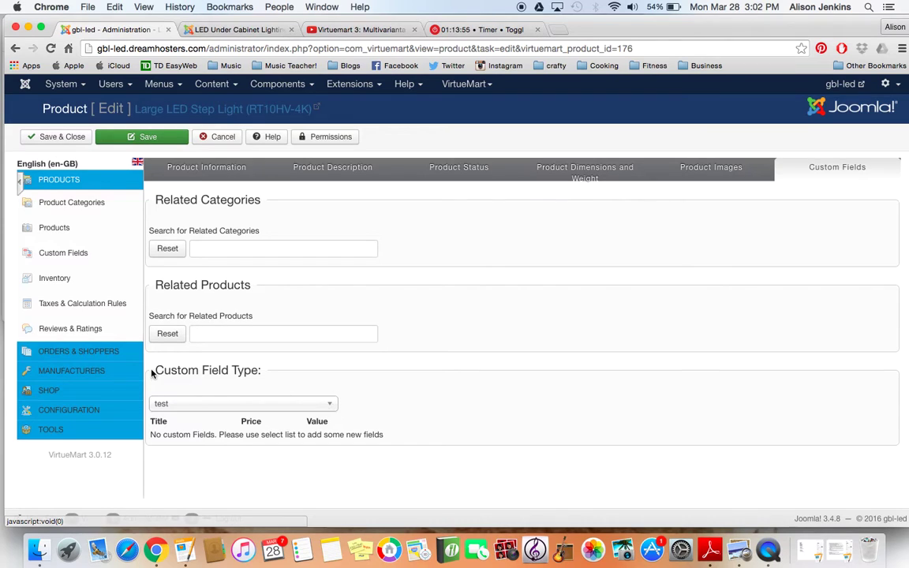
scroll(343, 355, "down", 1)
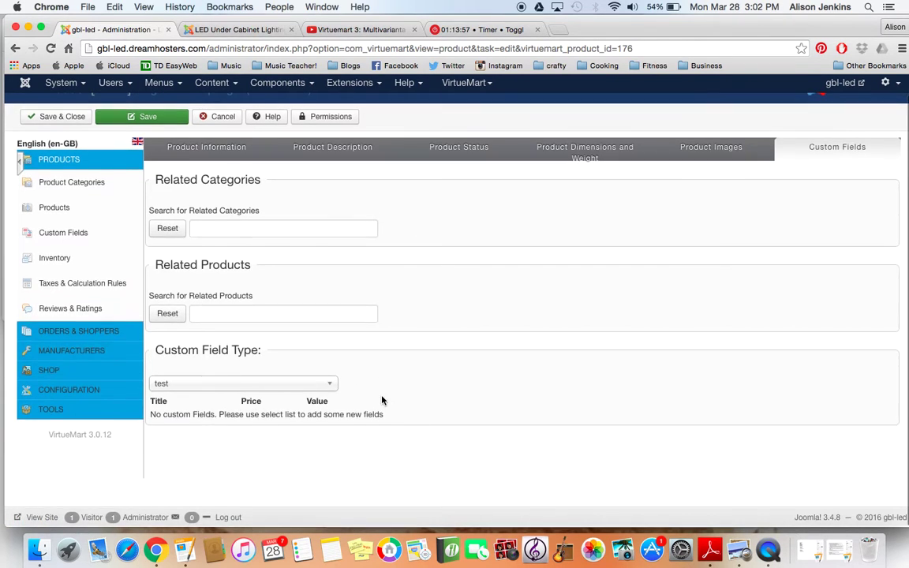
left_click(323, 384)
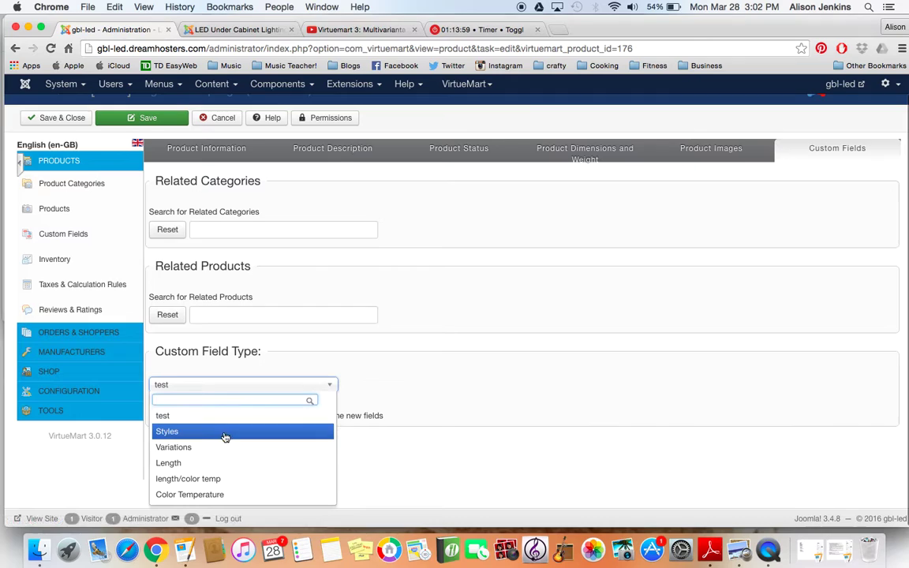
left_click(169, 432)
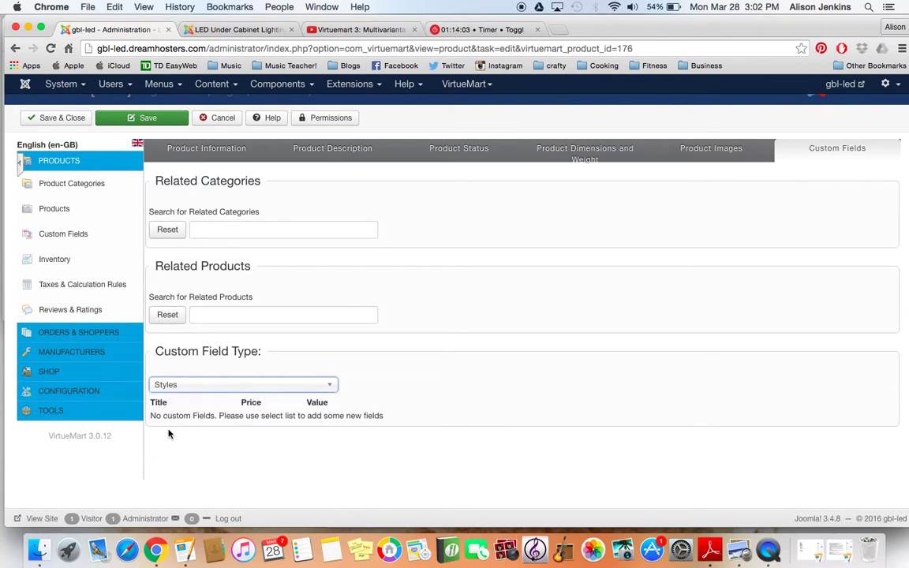
scroll(480, 398, "down", 5)
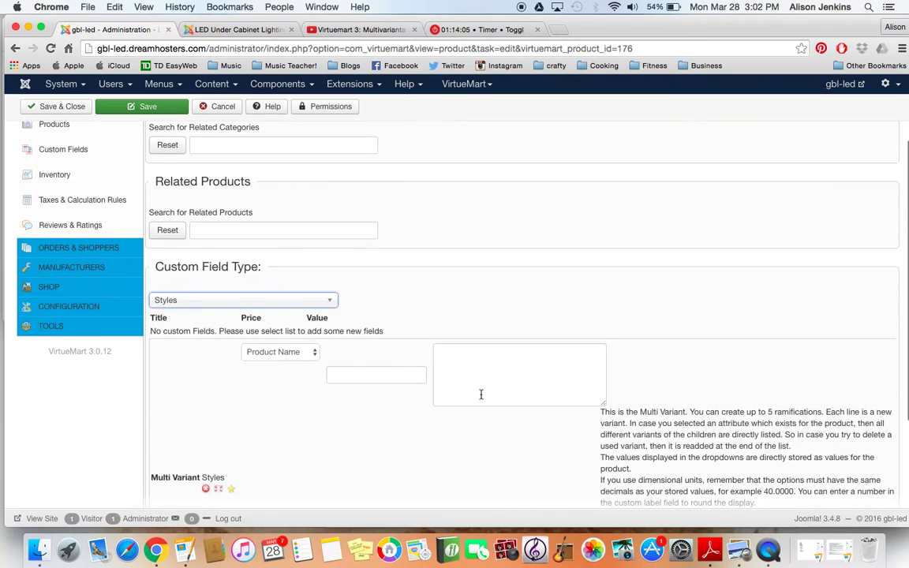
scroll(343, 368, "down", 2)
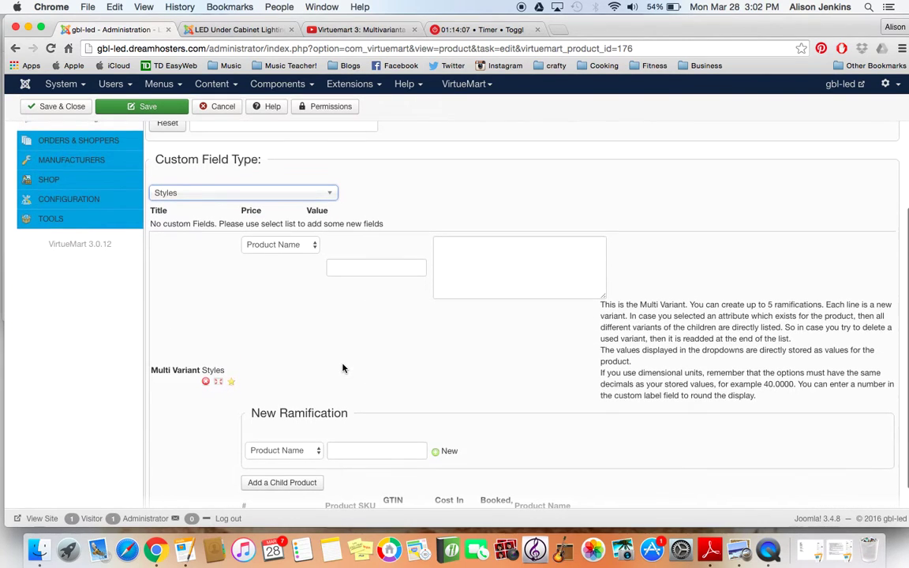
left_click(312, 247)
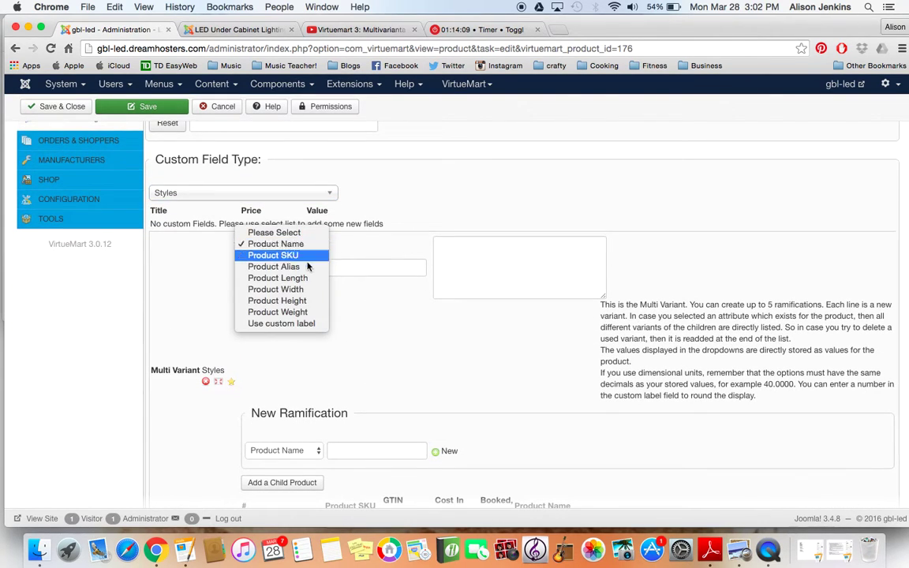
Label the first variant 'Colors' with options Black, White and Brushed Nickel, then save the product
left_click(266, 325)
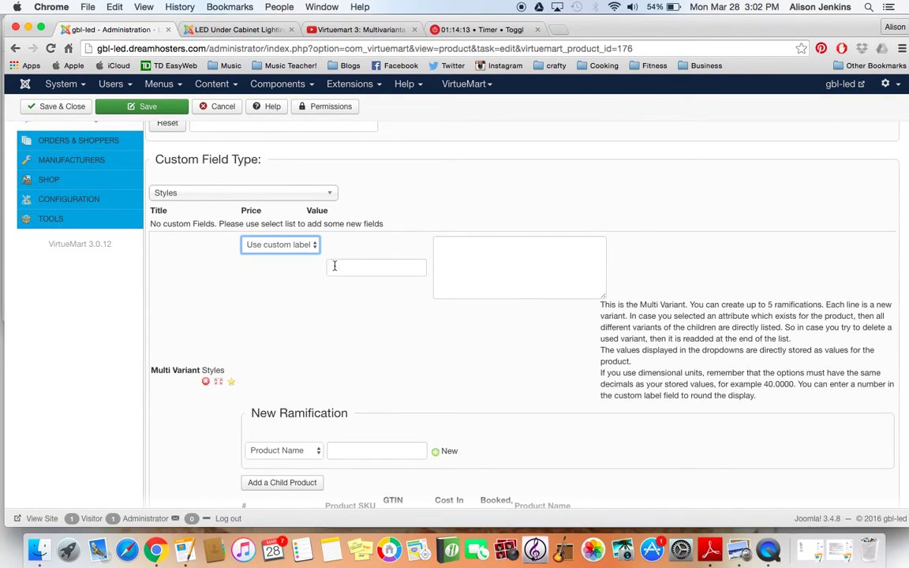
left_click(336, 267)
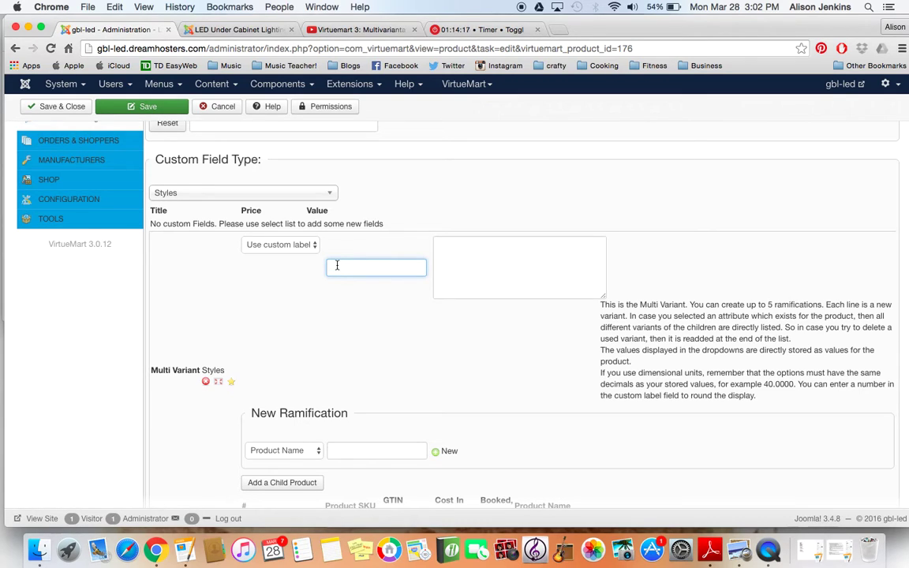
type("Colors")
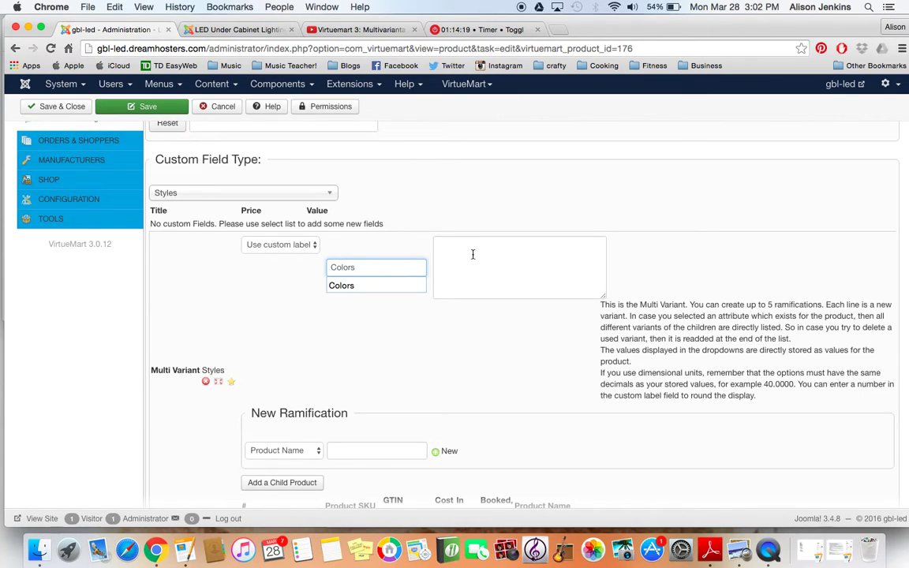
left_click(476, 254)
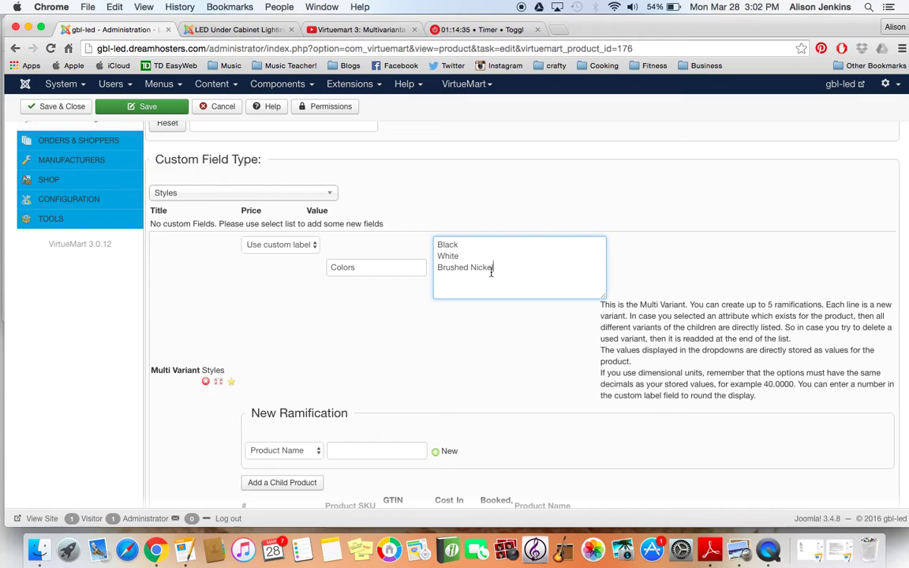
scroll(402, 403, "up", 2)
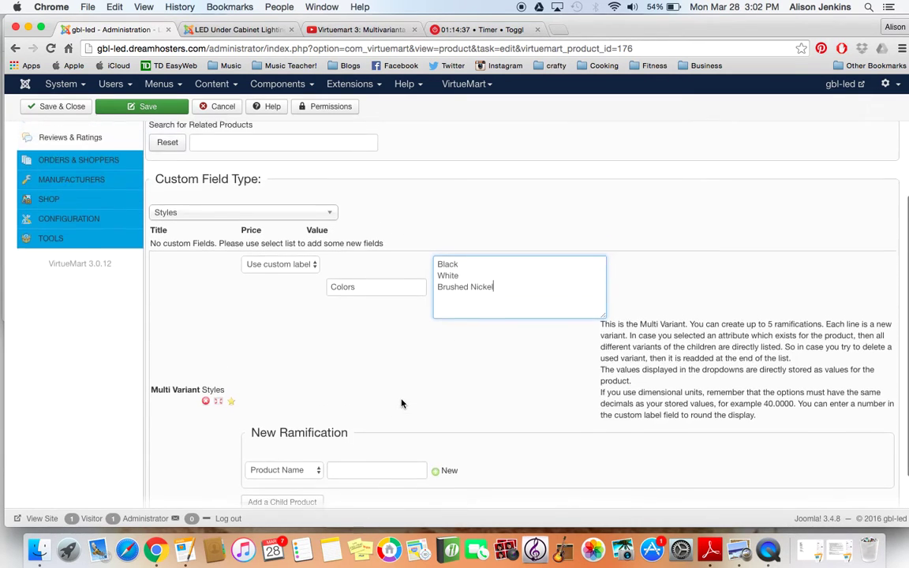
scroll(402, 403, "up", 2)
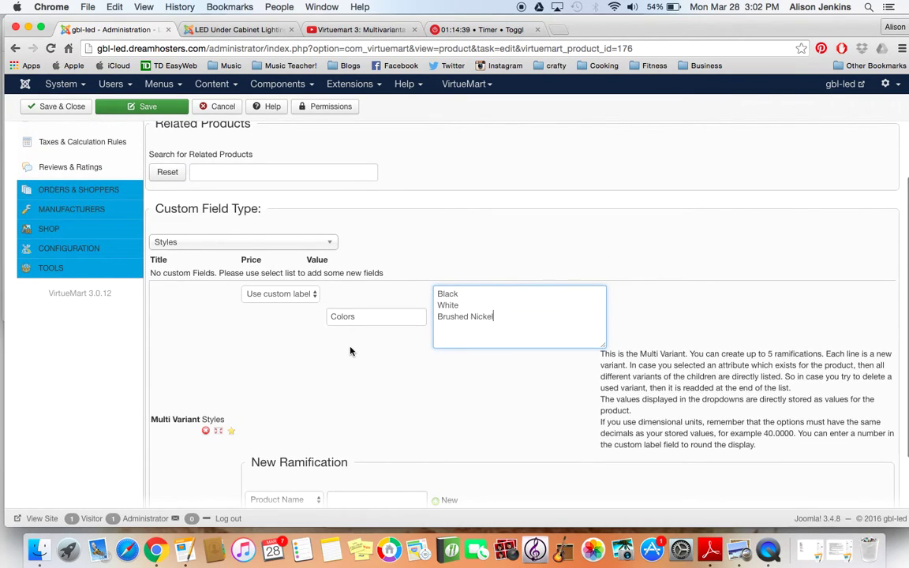
left_click(163, 109)
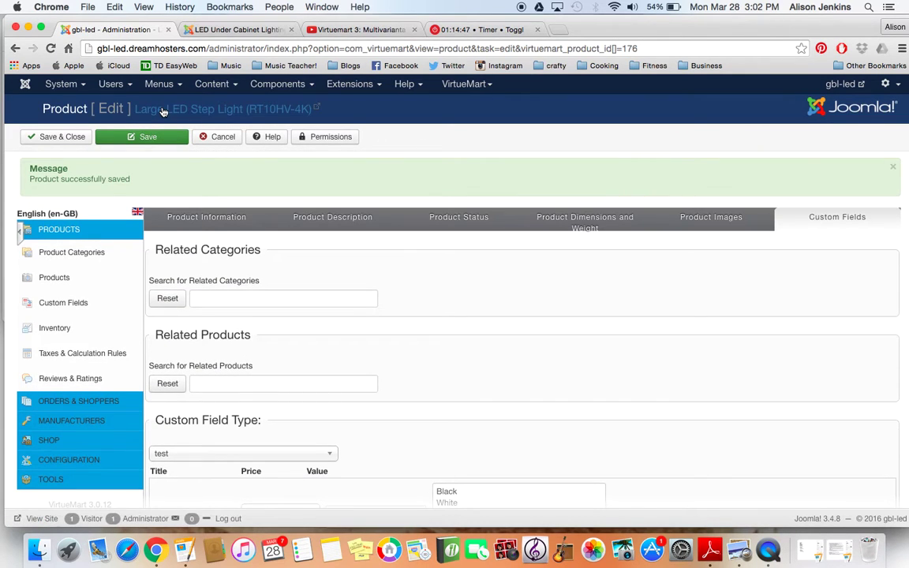
Add a second custom-label ramification named 'Trim Options' below Colors
scroll(546, 389, "down", 10)
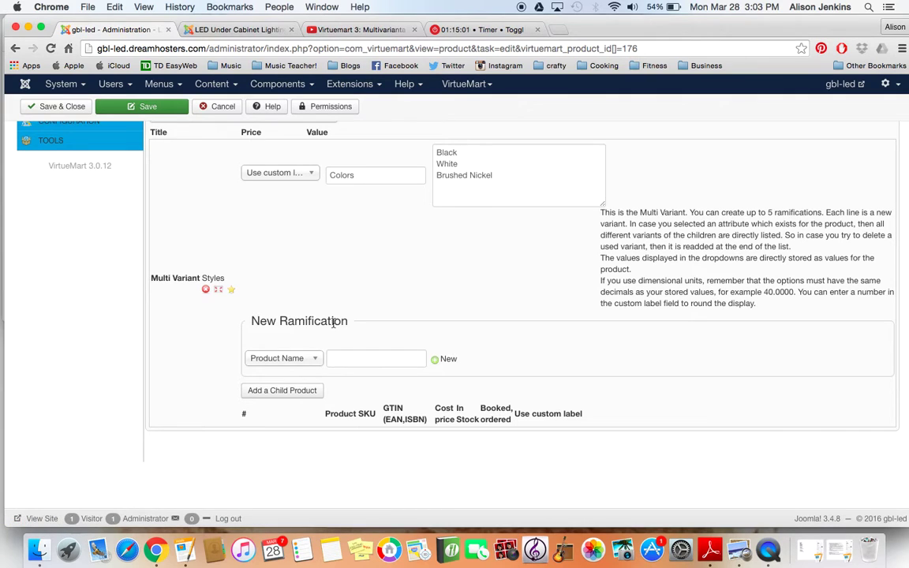
left_click(315, 359)
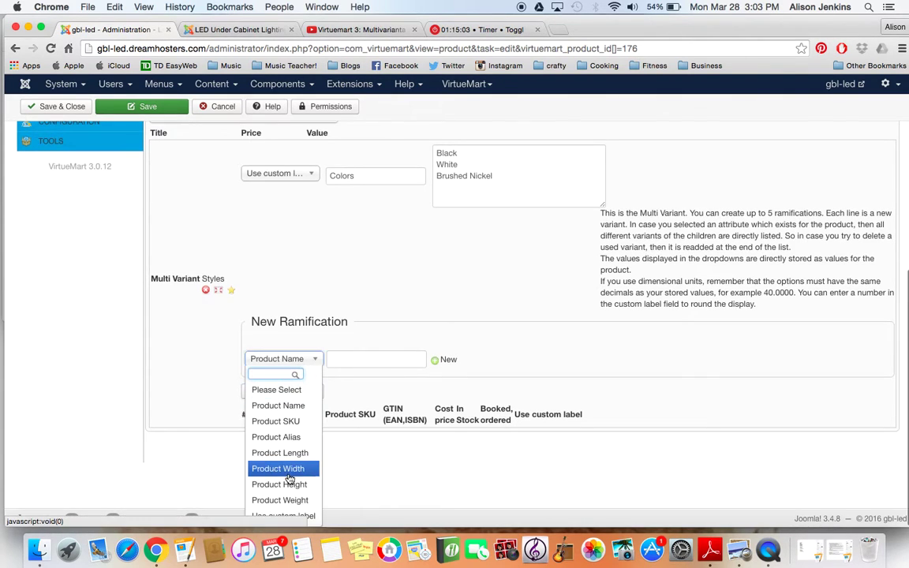
left_click(288, 517)
left_click(350, 359)
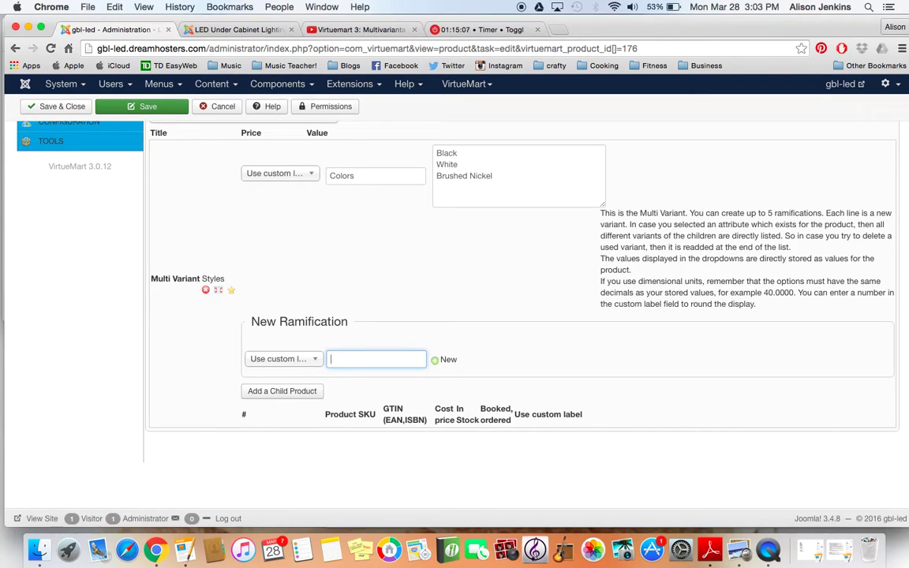
type("Trim Options")
left_click(434, 362)
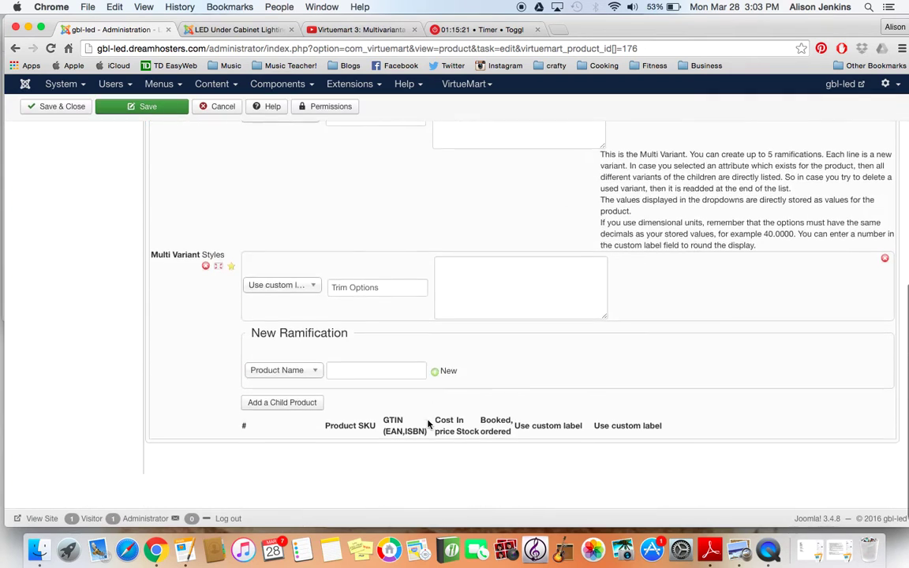
scroll(447, 452, "up", 2)
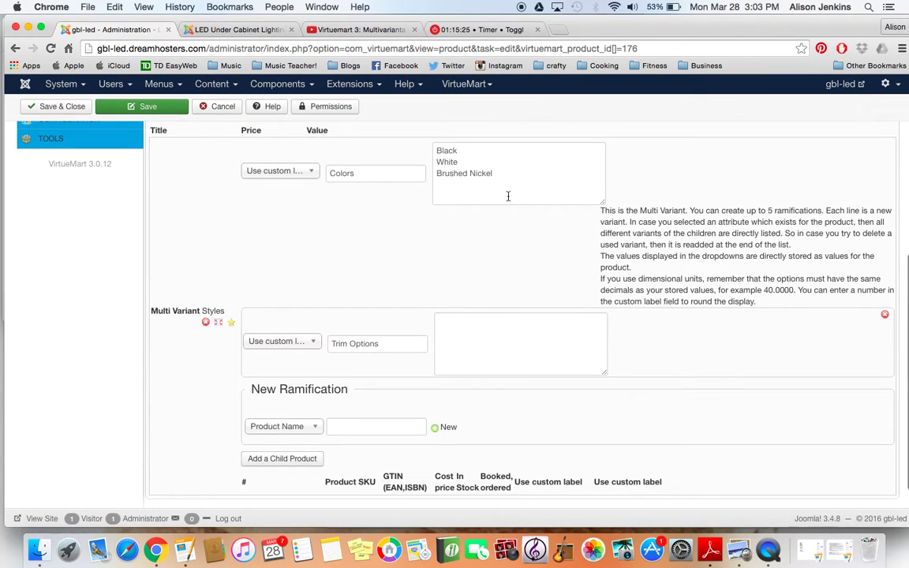
Enter Window and Louvered as the Trim Options values and save the product
left_click(475, 330)
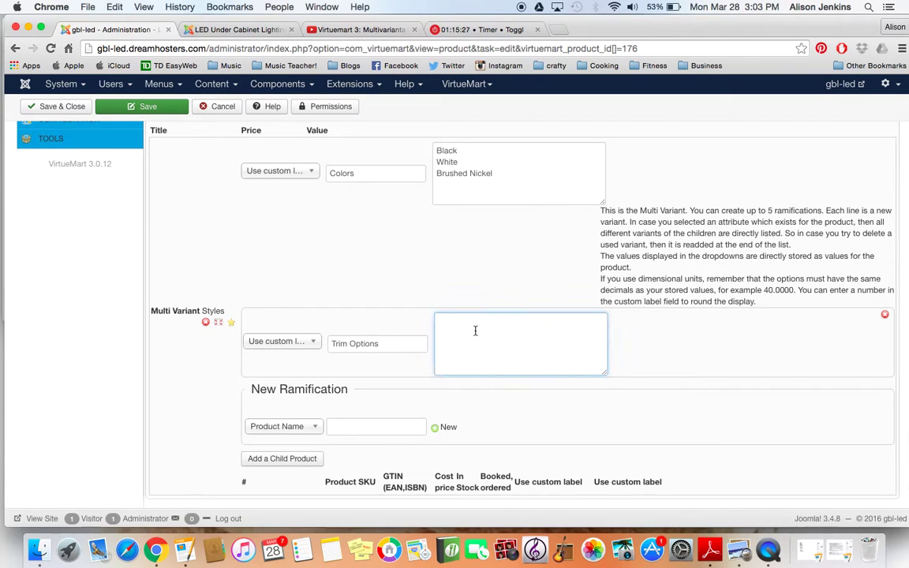
type("Window ")
type("Louvered")
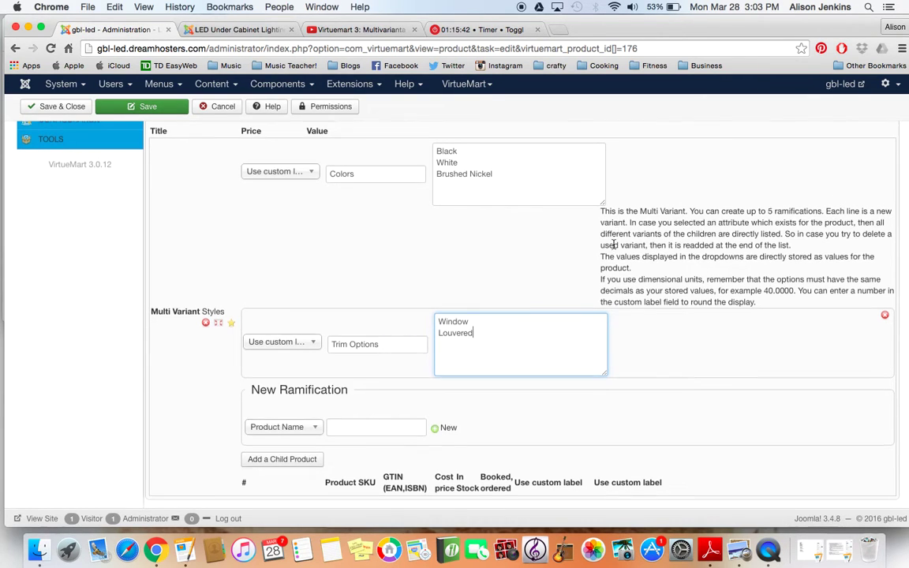
scroll(605, 297, "up", 5)
scroll(605, 297, "down", 5)
scroll(603, 292, "up", 5)
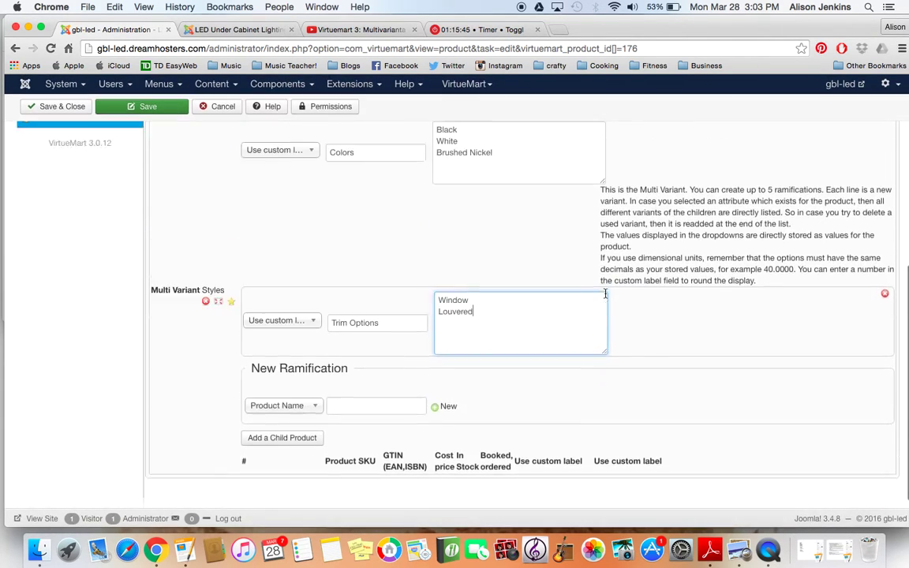
left_click(162, 111)
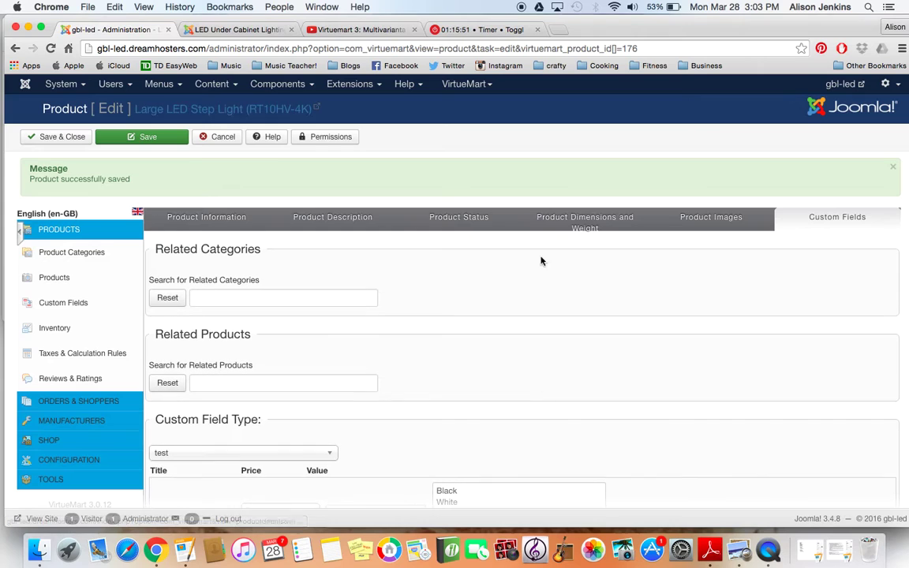
Add the first child product, large-led-step-light-1 (176->177), to the step light
scroll(527, 324, "down", 10)
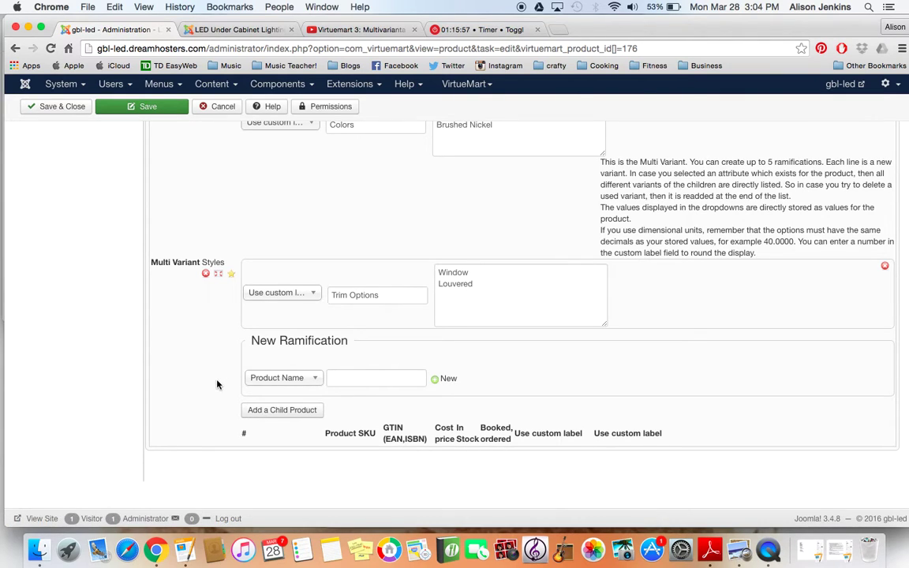
scroll(217, 384, "up", 1)
scroll(217, 384, "up", 1)
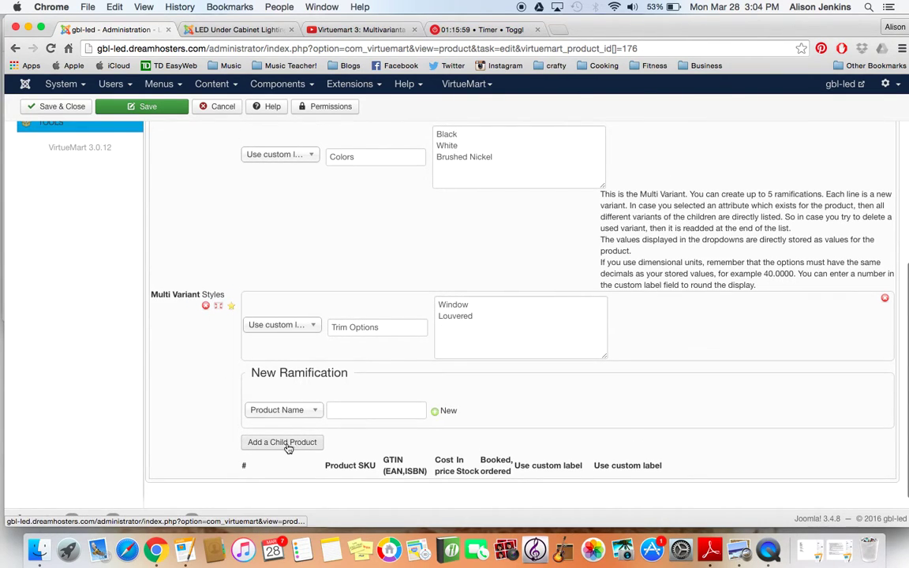
scroll(182, 426, "down", 3)
left_click(268, 396)
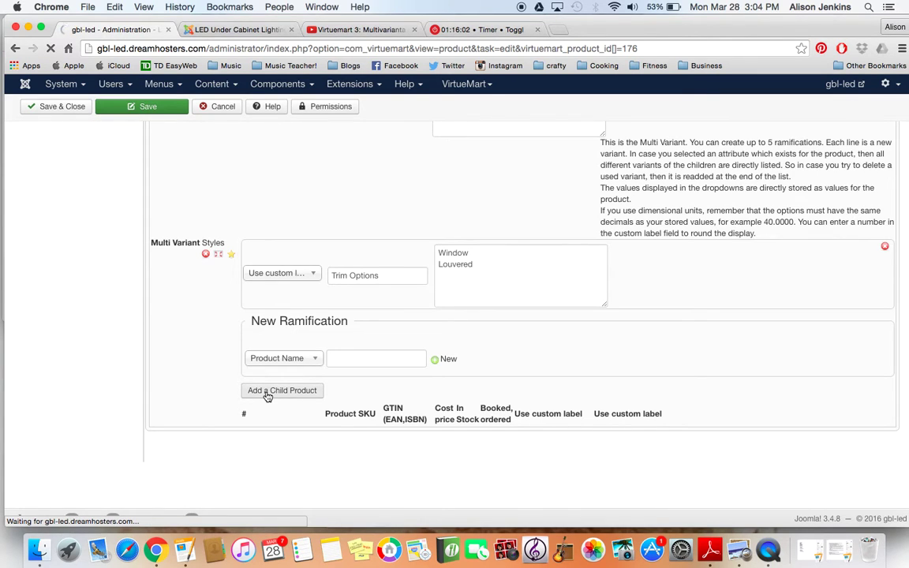
scroll(625, 492, "down", 5)
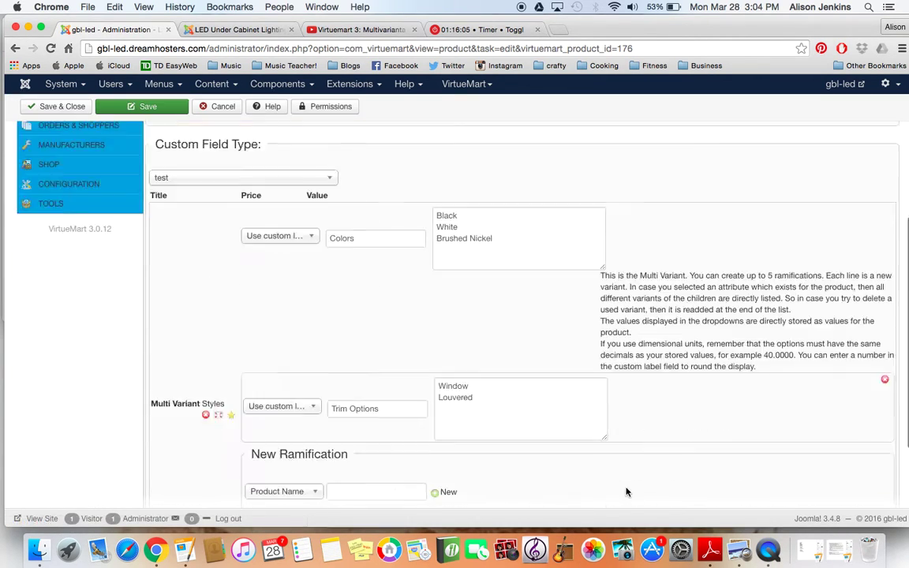
scroll(626, 492, "down", 3)
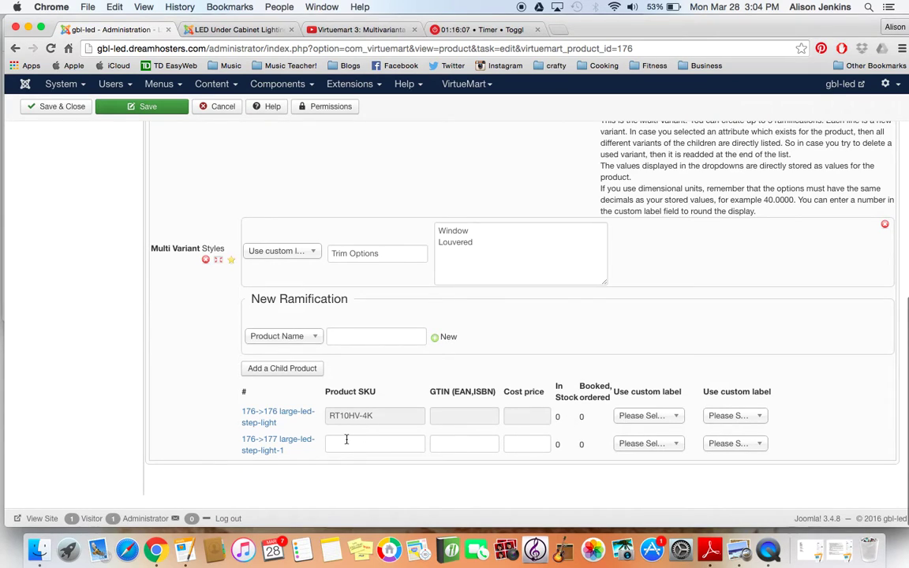
Set the new child's Colors to Black and Trim Options to Window
left_click(641, 445)
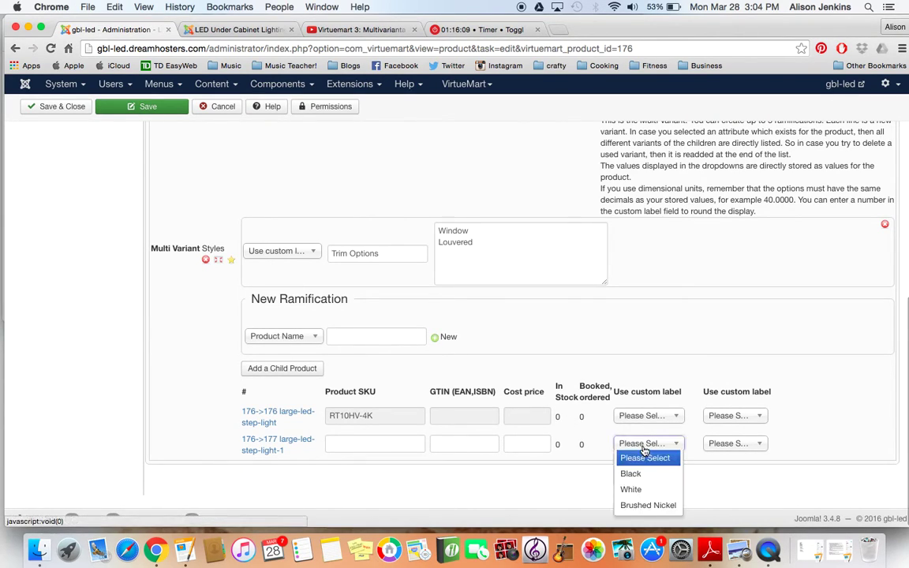
left_click(607, 442)
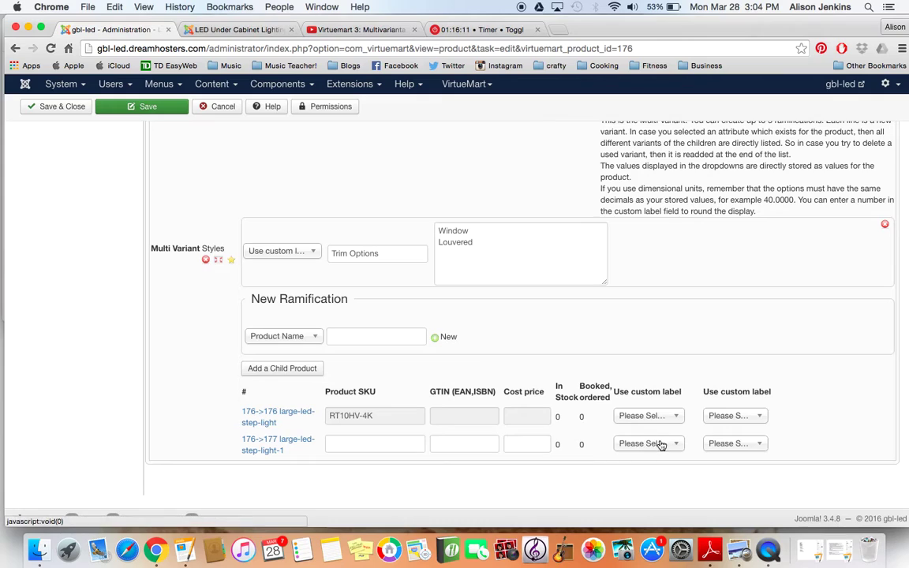
left_click(658, 443)
left_click(643, 472)
left_click(710, 444)
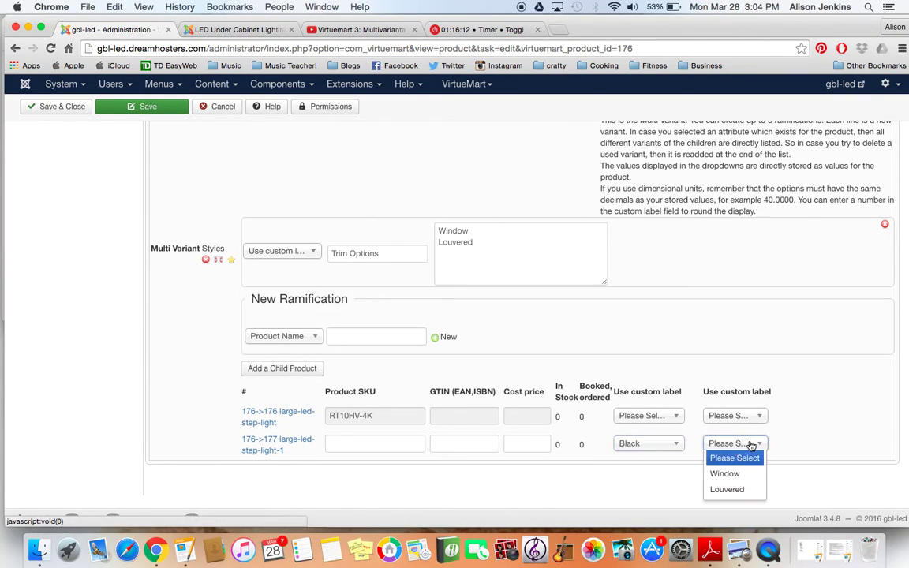
left_click(733, 473)
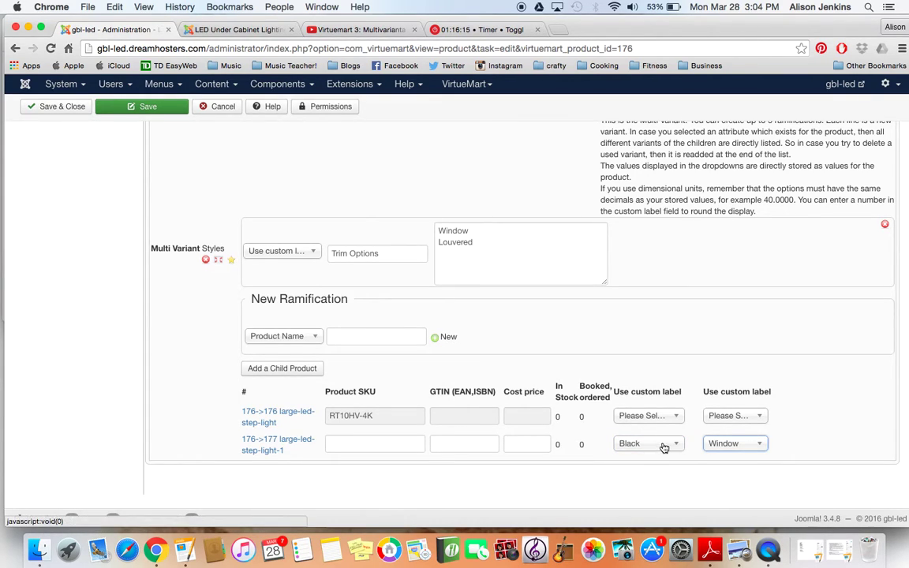
scroll(574, 335, "up", 5)
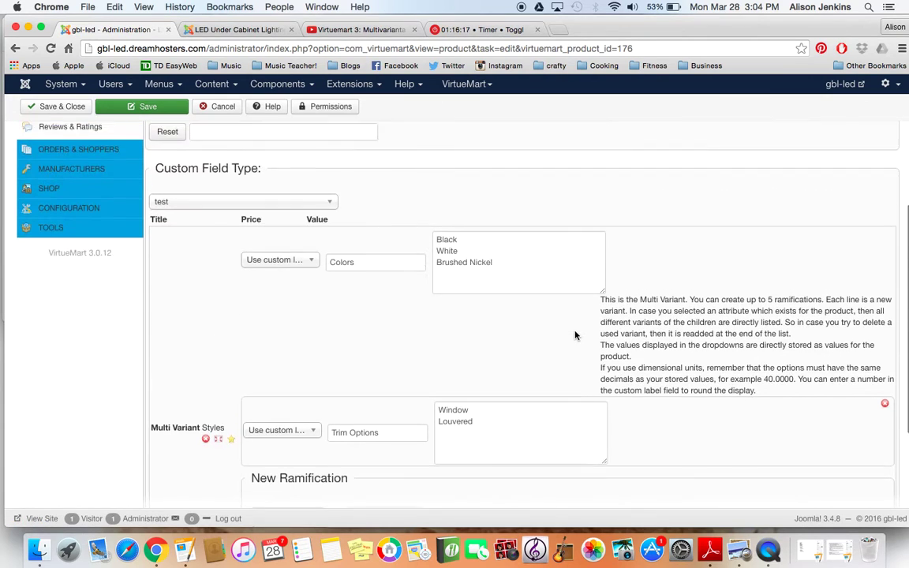
scroll(574, 336, "down", 1)
scroll(574, 336, "up", 4)
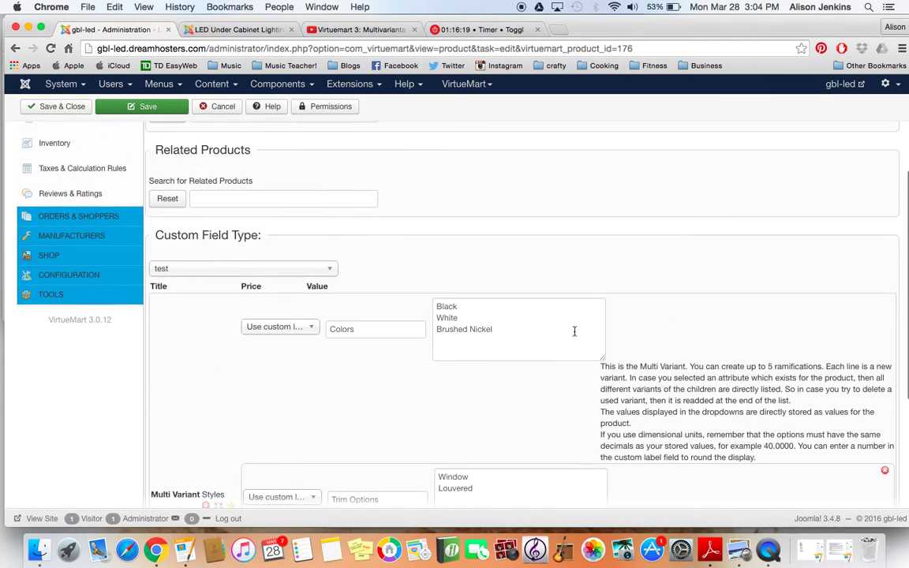
scroll(574, 335, "down", 7)
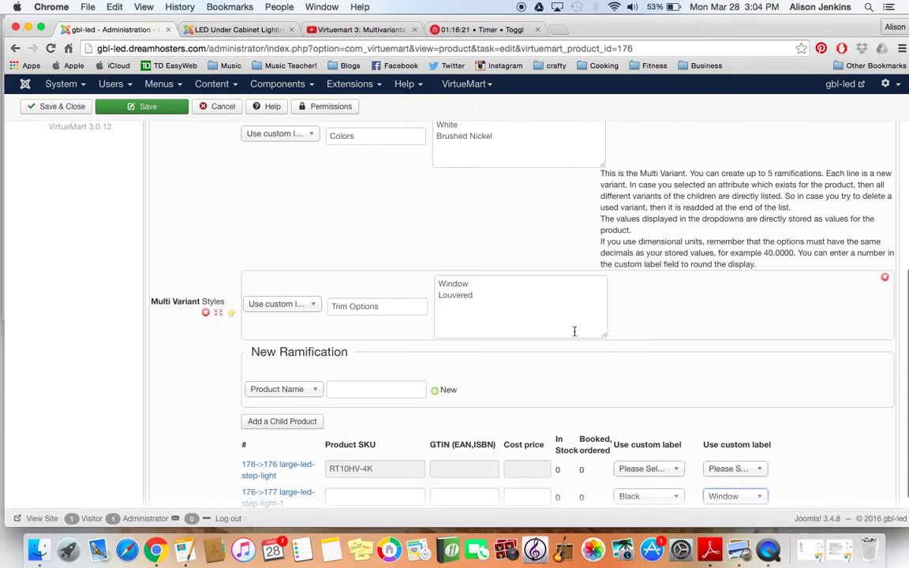
Add a second child product, large-led-step-light-2 (176->178)
left_click(251, 422)
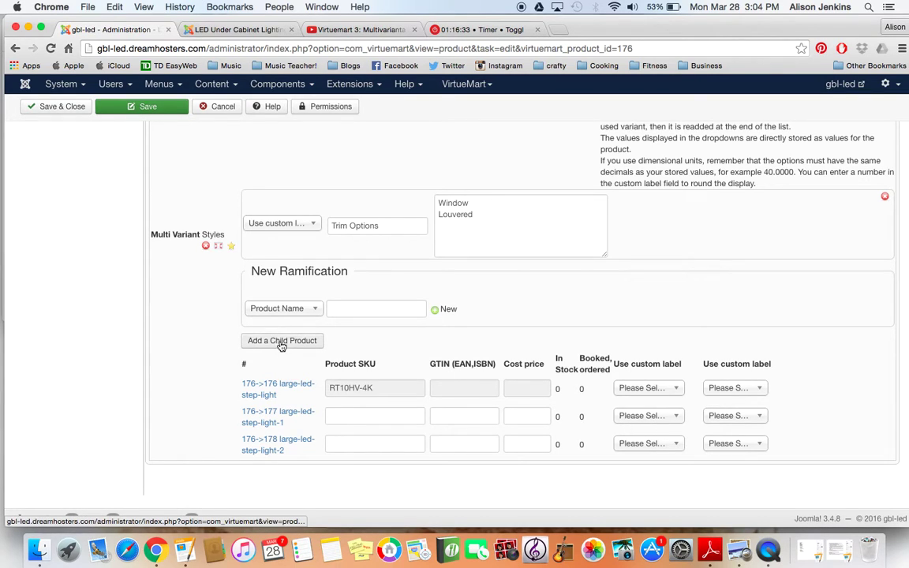
left_click(671, 415)
left_click(792, 384)
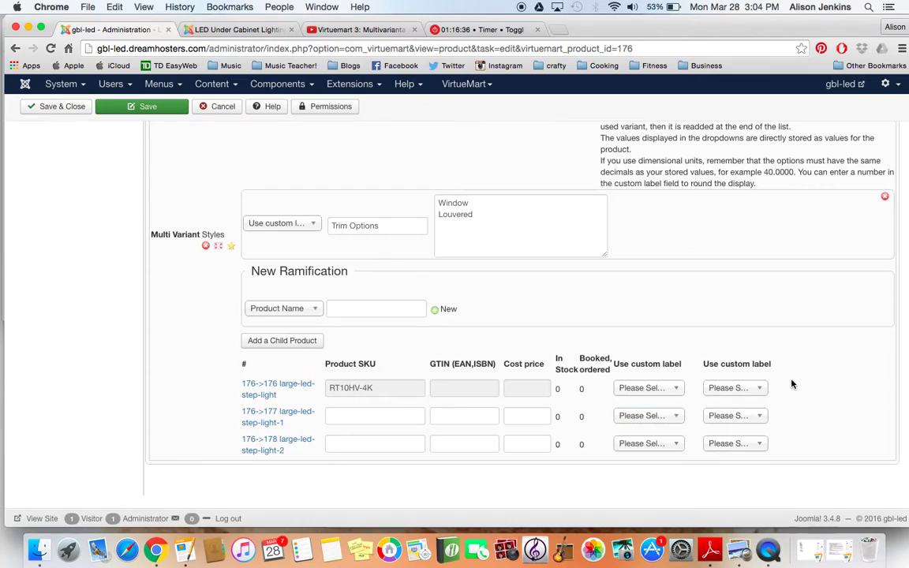
left_click(669, 417)
left_click(647, 430)
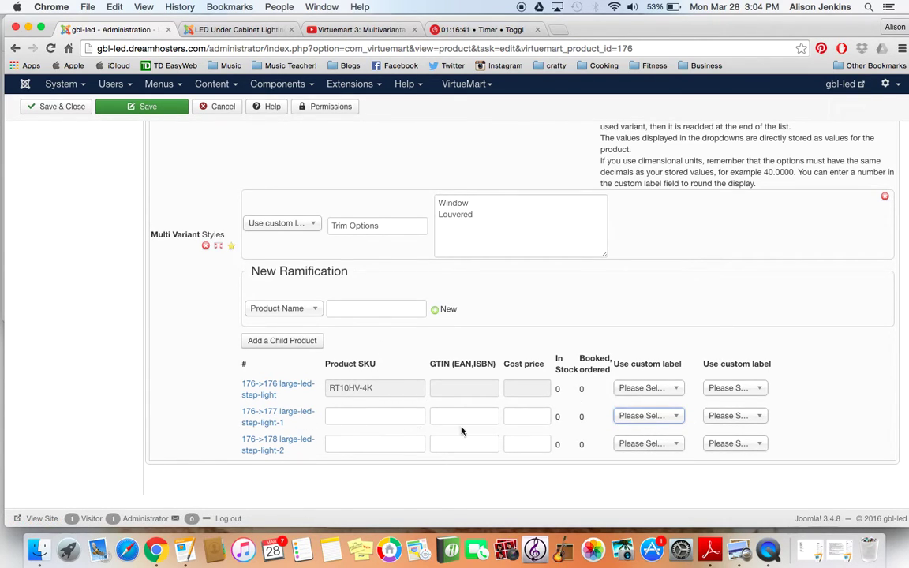
Set child 177 to Black with Window trim and save the Large LED Step Light
left_click(647, 416)
left_click(649, 447)
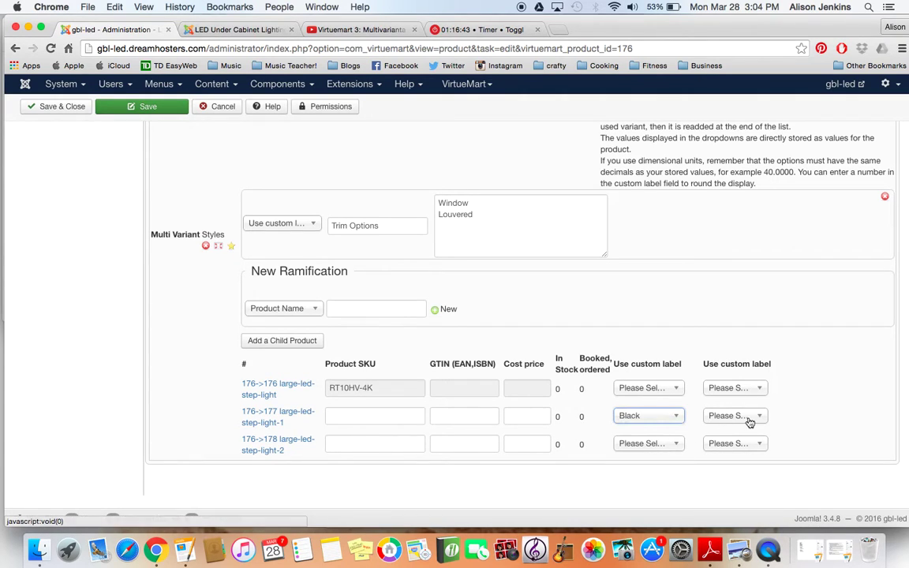
left_click(737, 417)
left_click(740, 445)
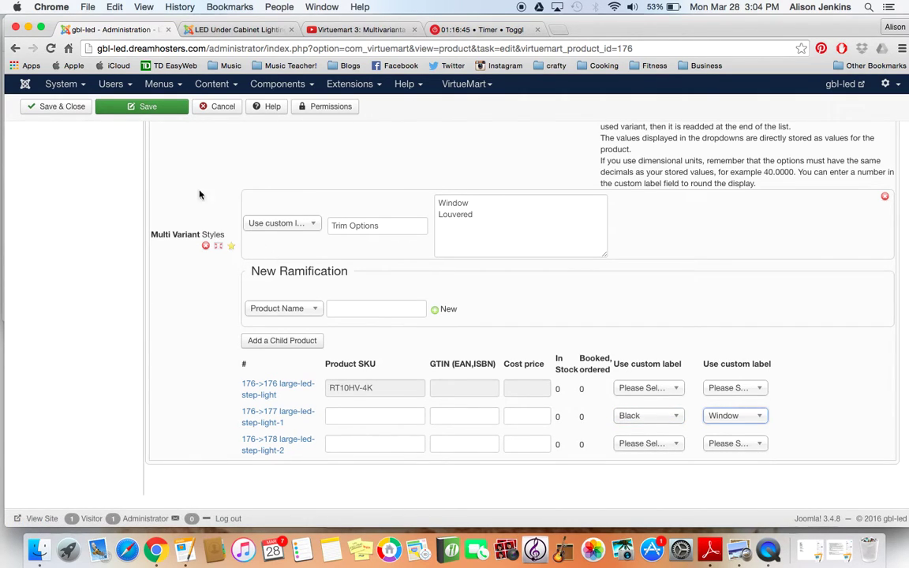
left_click(145, 108)
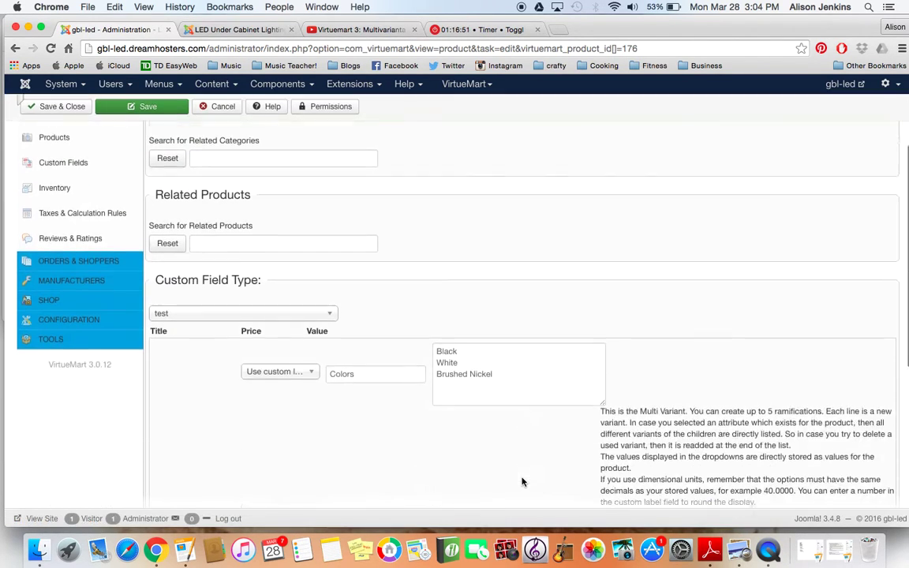
Add three more child products so rows 179, 180 and 181 appear in the Multi Variant table
scroll(521, 481, "down", 10)
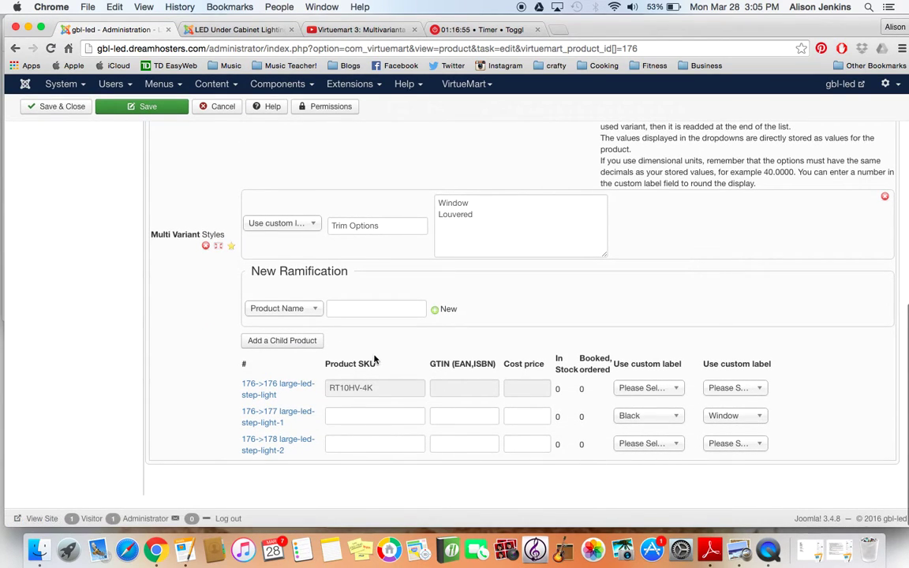
left_click(272, 344)
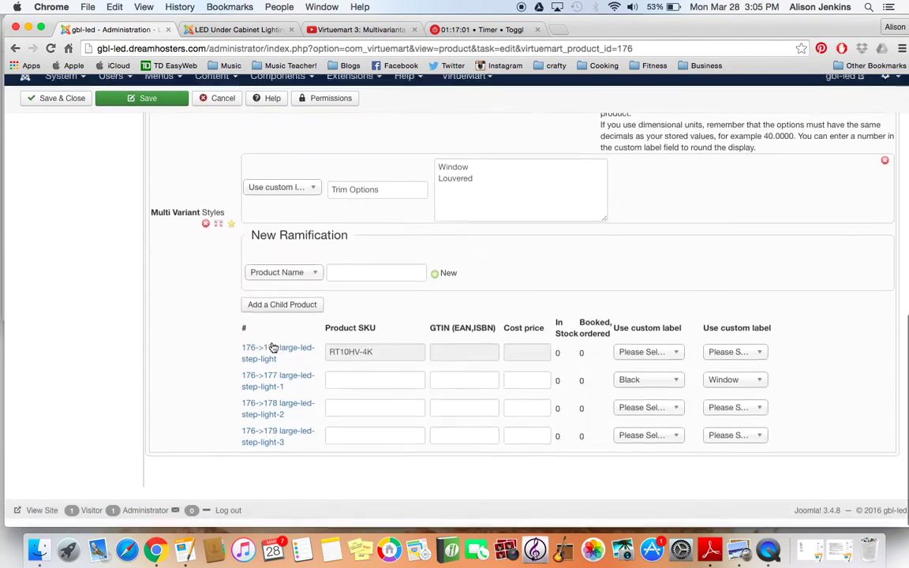
left_click(281, 313)
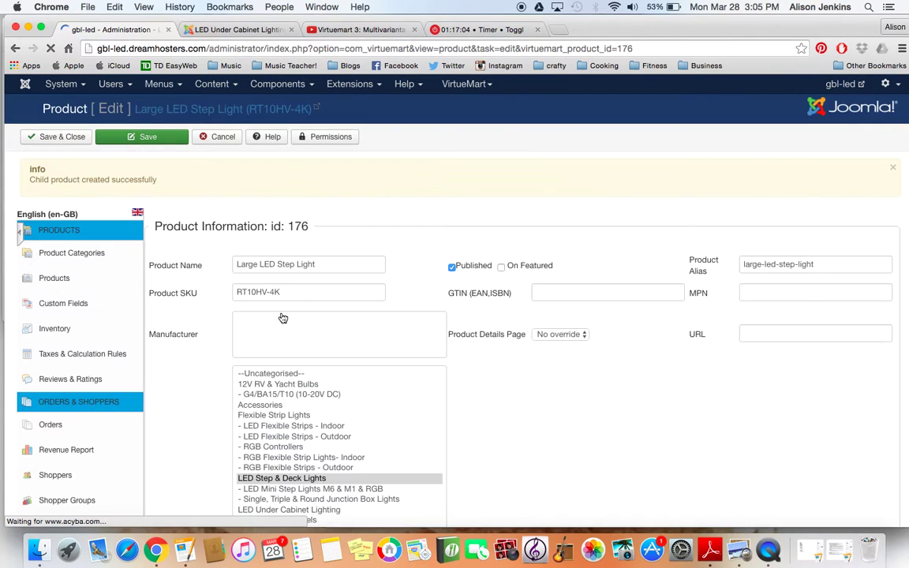
left_click(291, 290)
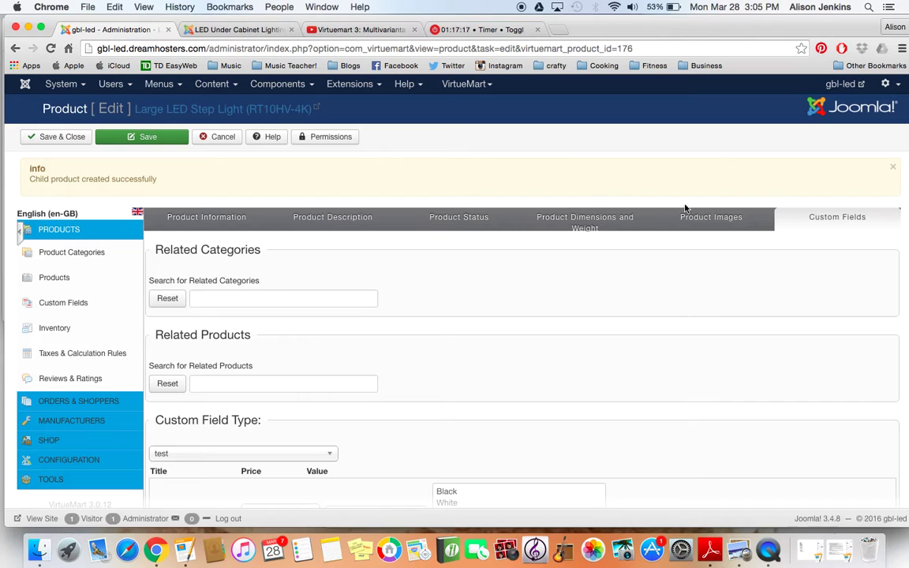
scroll(588, 379, "down", 15)
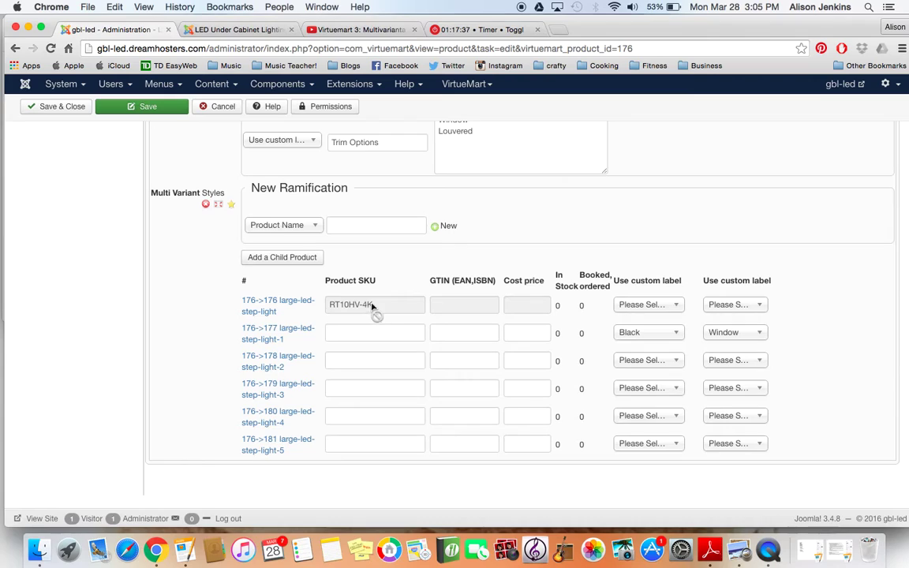
Set child 178 to Black with Louvered trim and child 179 to White with Window trim
left_click(669, 303)
left_click(671, 305)
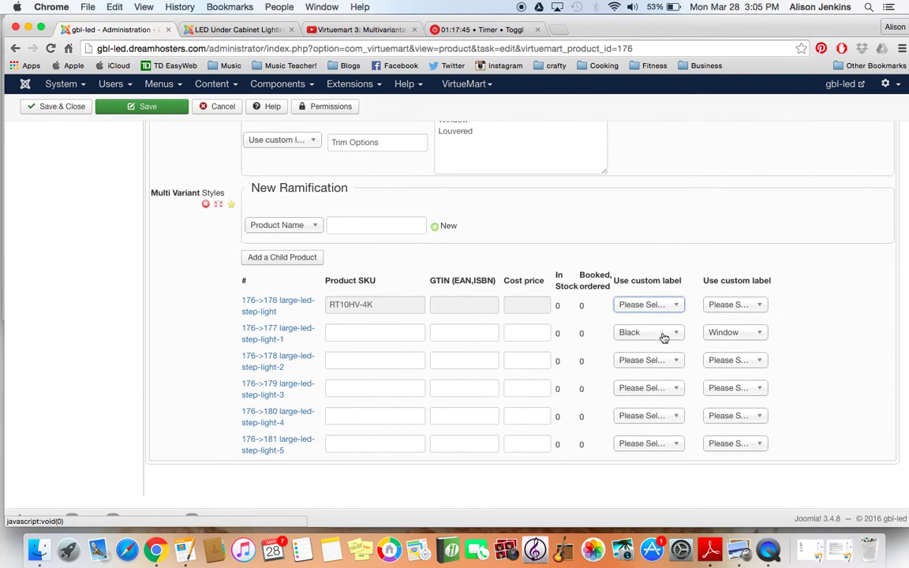
left_click(671, 361)
left_click(659, 387)
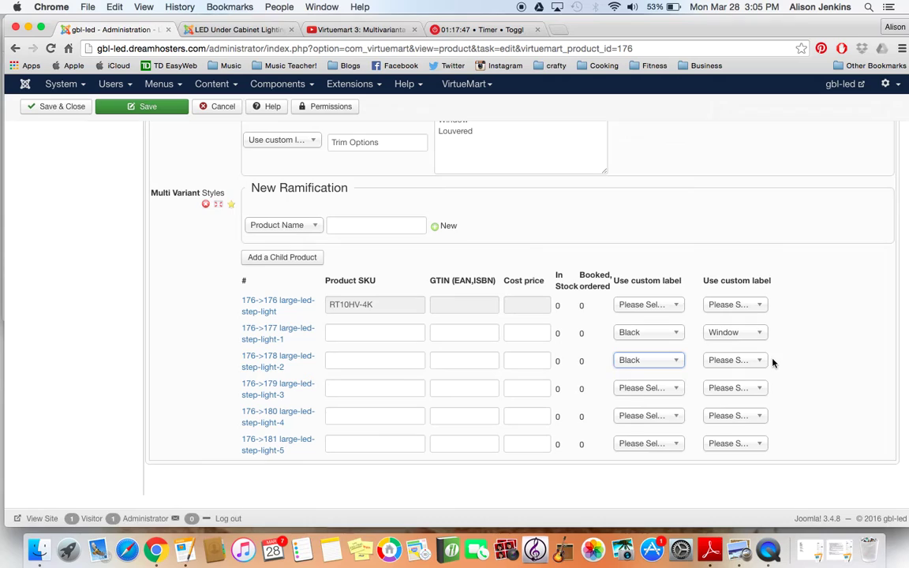
left_click(755, 361)
left_click(741, 405)
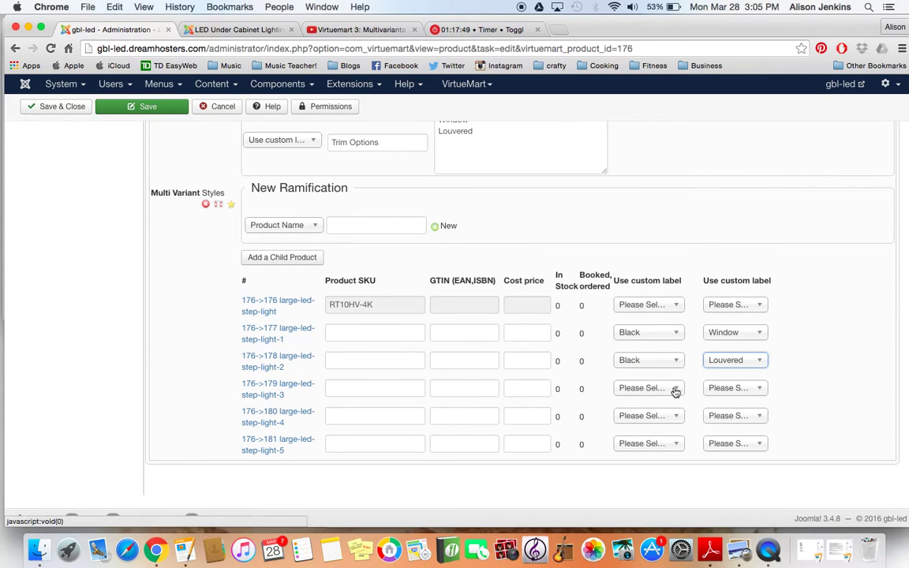
left_click(672, 388)
left_click(644, 433)
left_click(755, 388)
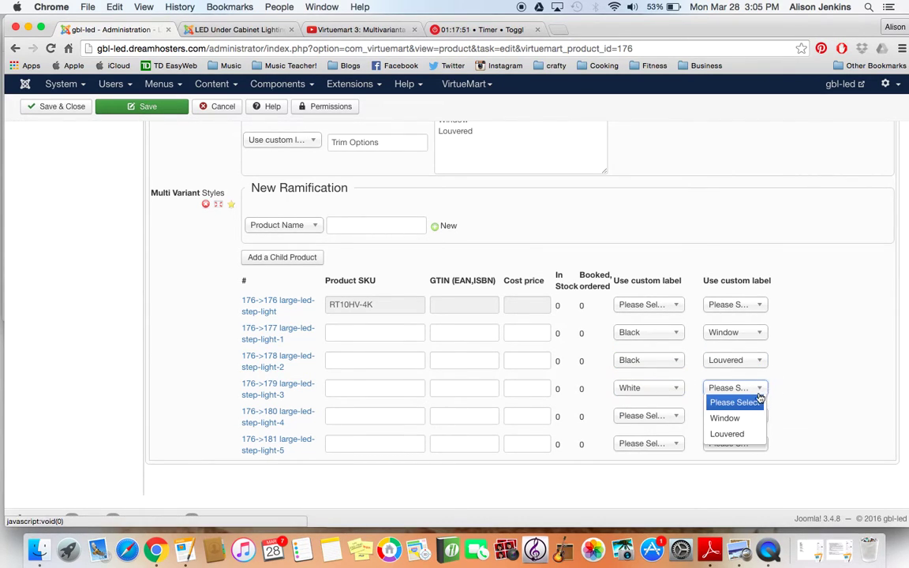
left_click(754, 418)
Set child 180 to White/Louvered and child 181 to Brushed Nickel/Window, then save the product
left_click(653, 415)
left_click(640, 461)
left_click(756, 415)
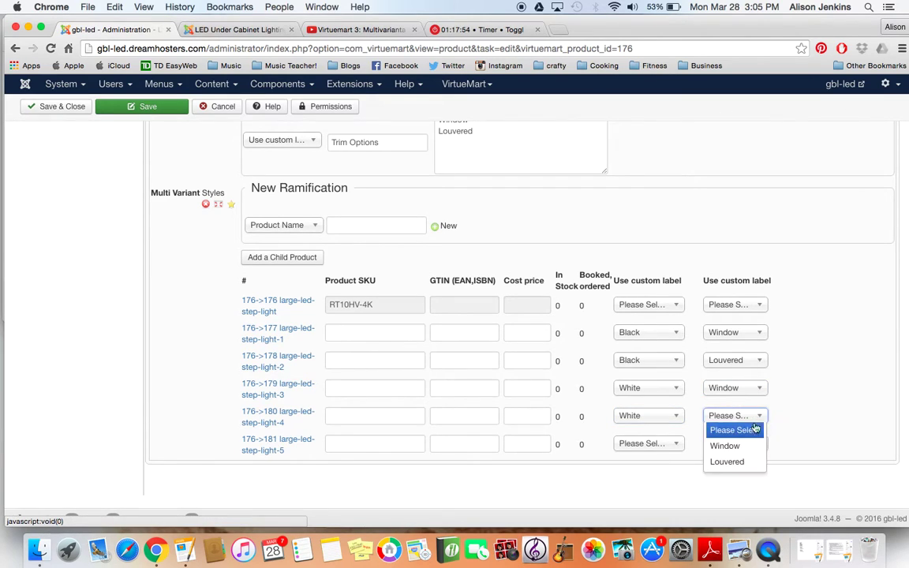
left_click(746, 462)
left_click(672, 446)
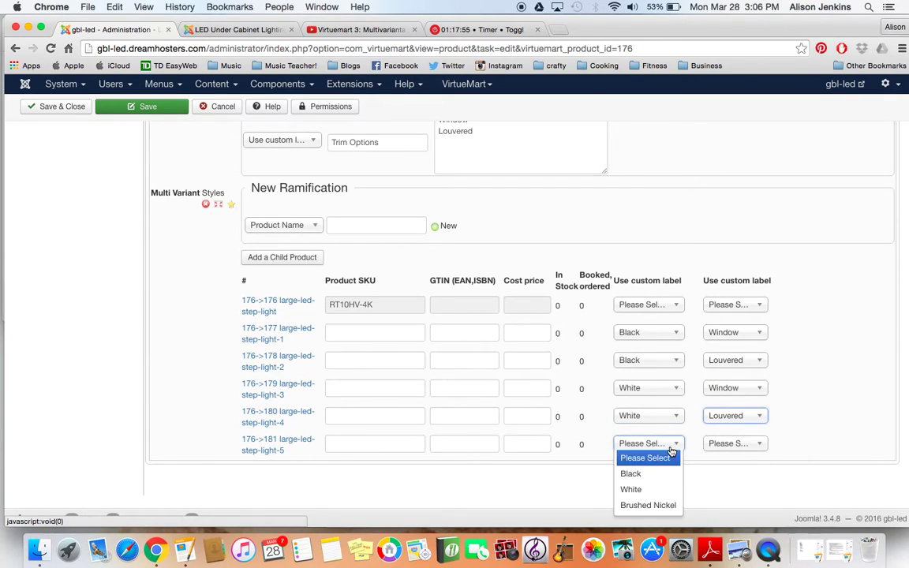
left_click(666, 503)
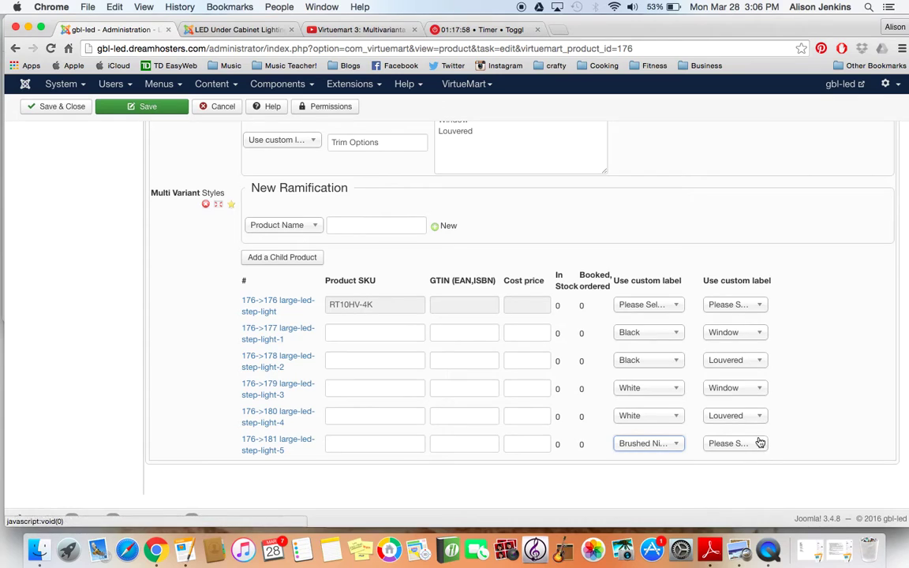
left_click(738, 443)
left_click(747, 473)
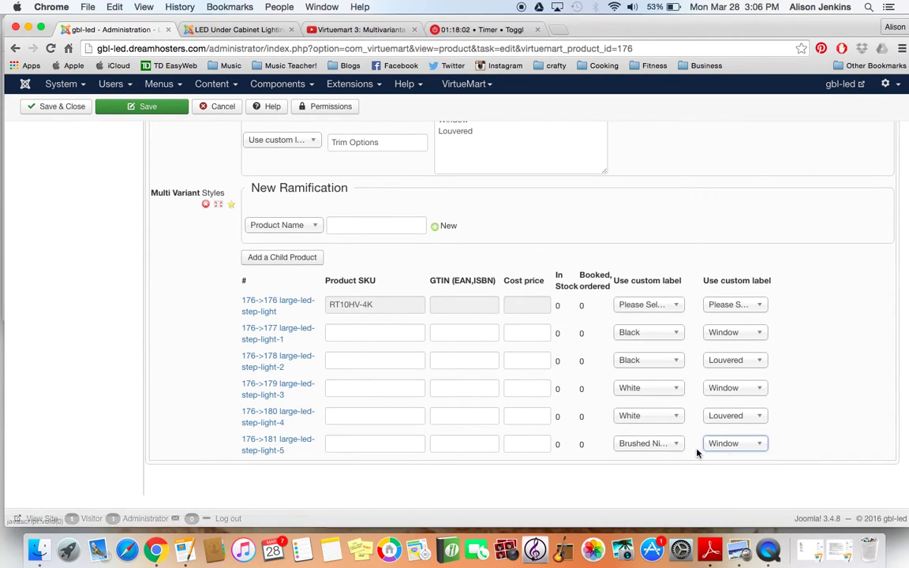
left_click(163, 117)
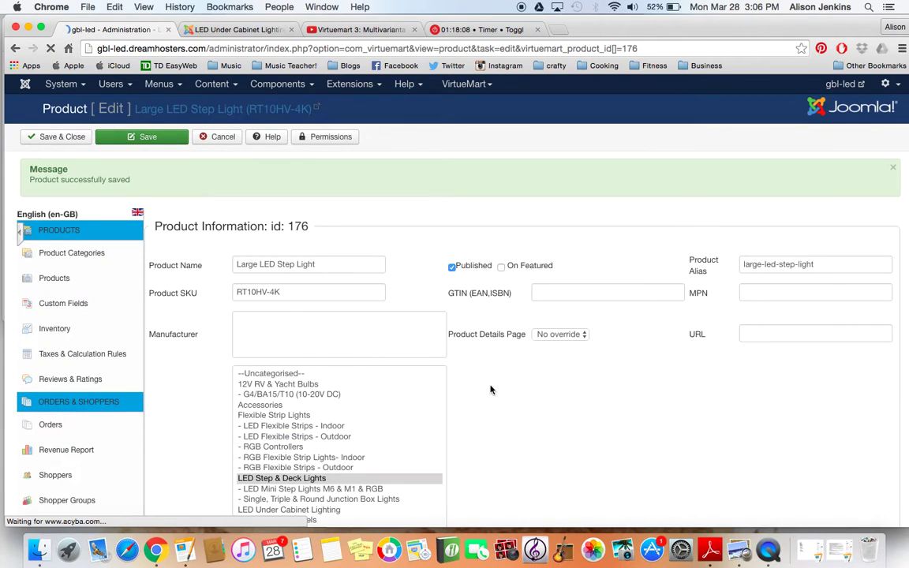
Add a sixth child product, 182, set to Brushed Nickel colour with Louvered trim
scroll(458, 398, "up", 6)
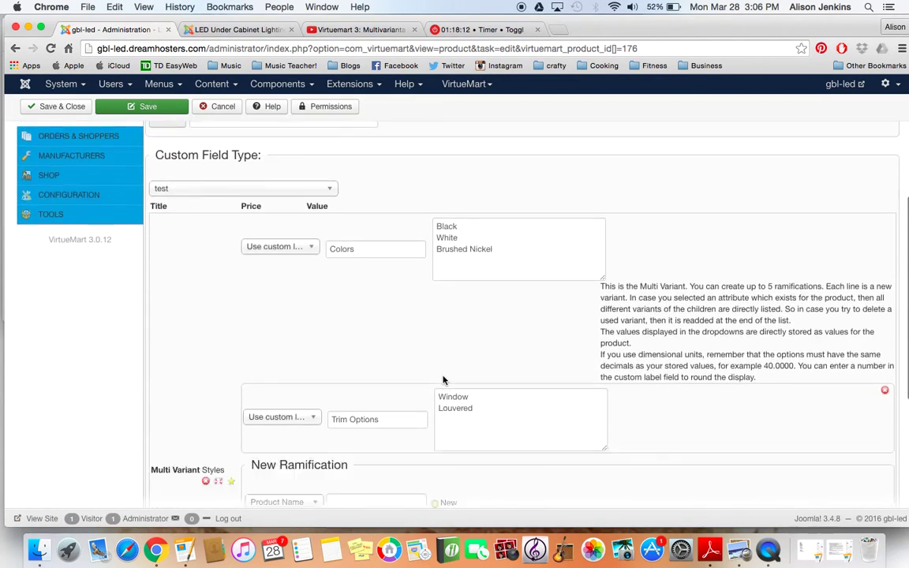
scroll(442, 379, "down", 8)
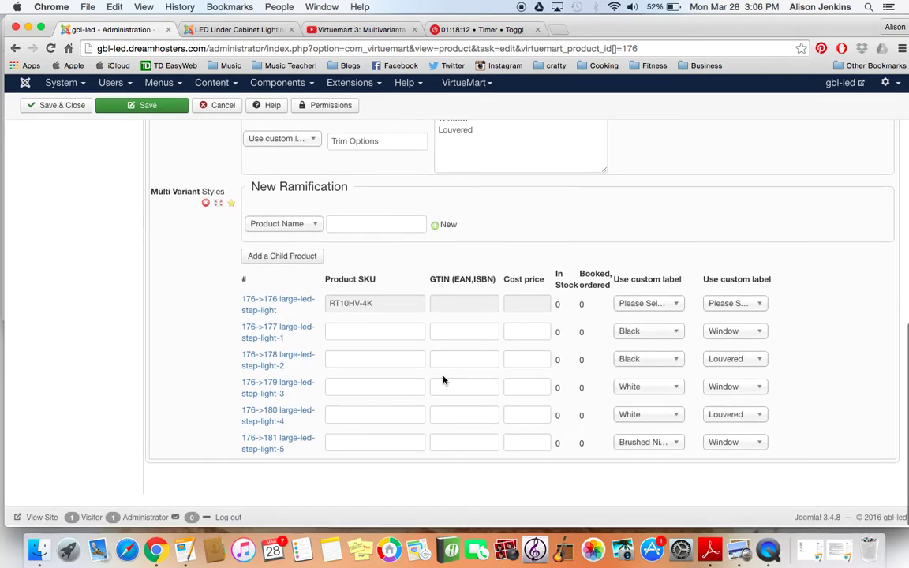
left_click(300, 260)
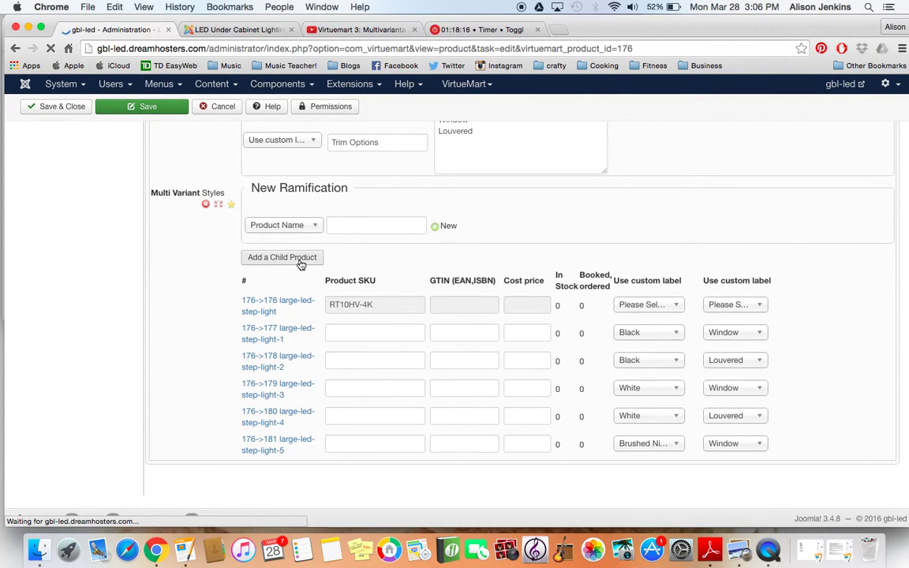
scroll(546, 411, "down", 8)
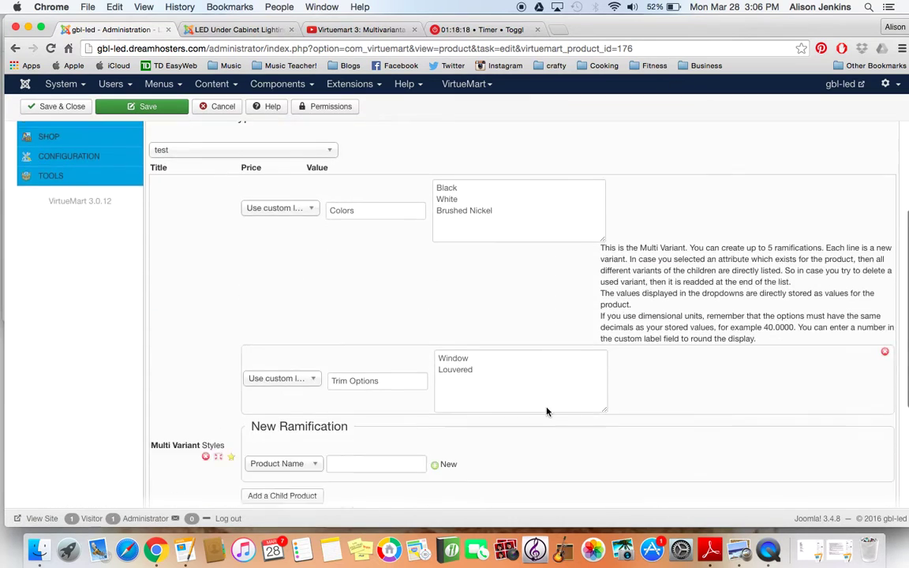
scroll(546, 411, "down", 7)
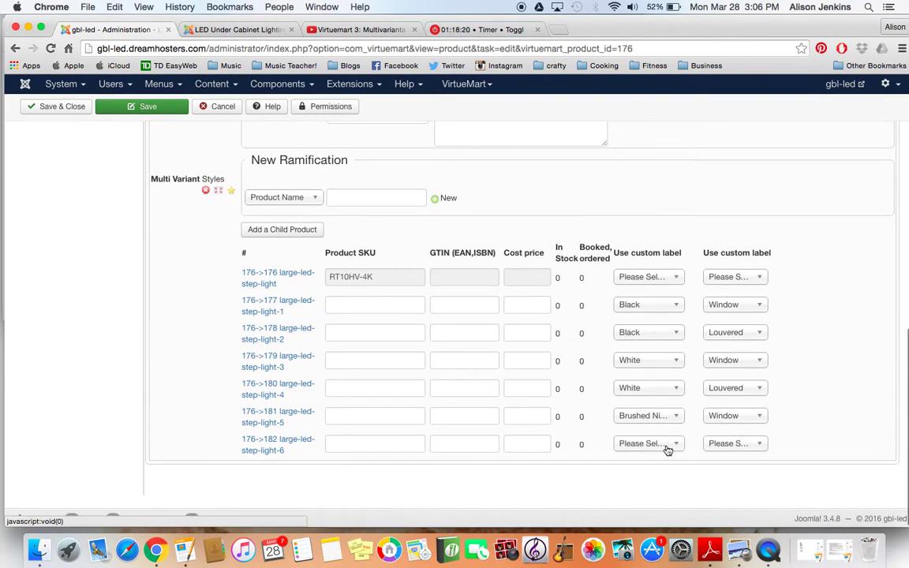
left_click(667, 443)
left_click(650, 503)
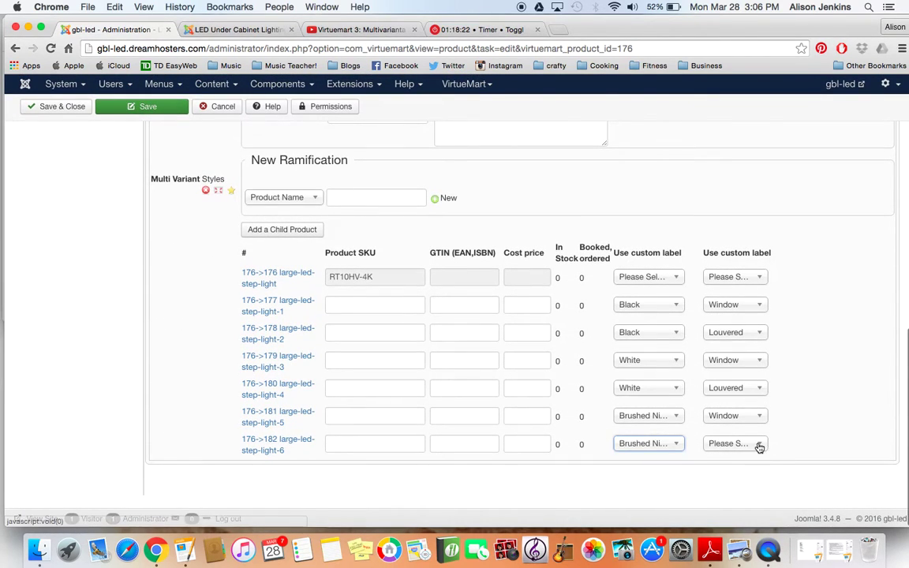
left_click(759, 446)
left_click(741, 490)
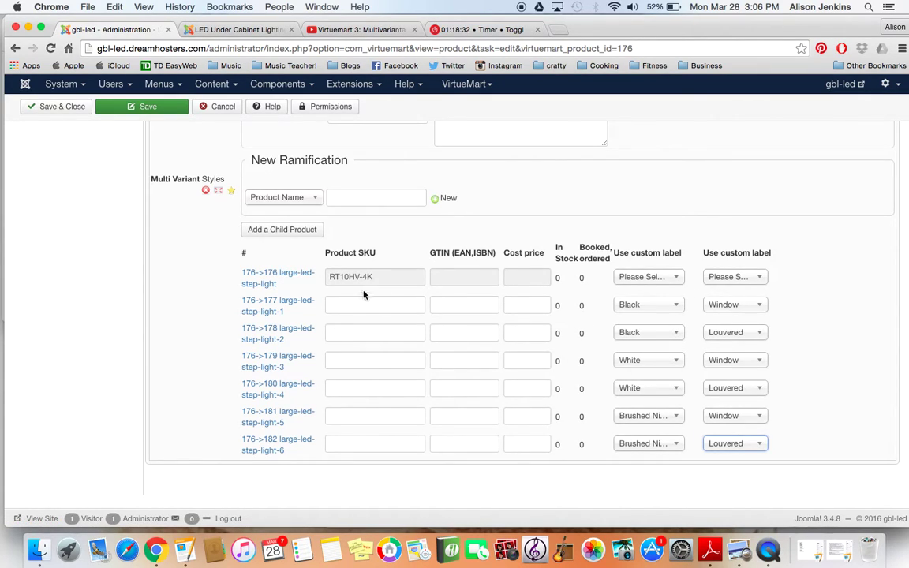
Copy the parent SKU RT10HV-4K into the SKU fields of children 177, 178 and 179
left_click_drag(368, 278, 327, 282)
key("super+c")
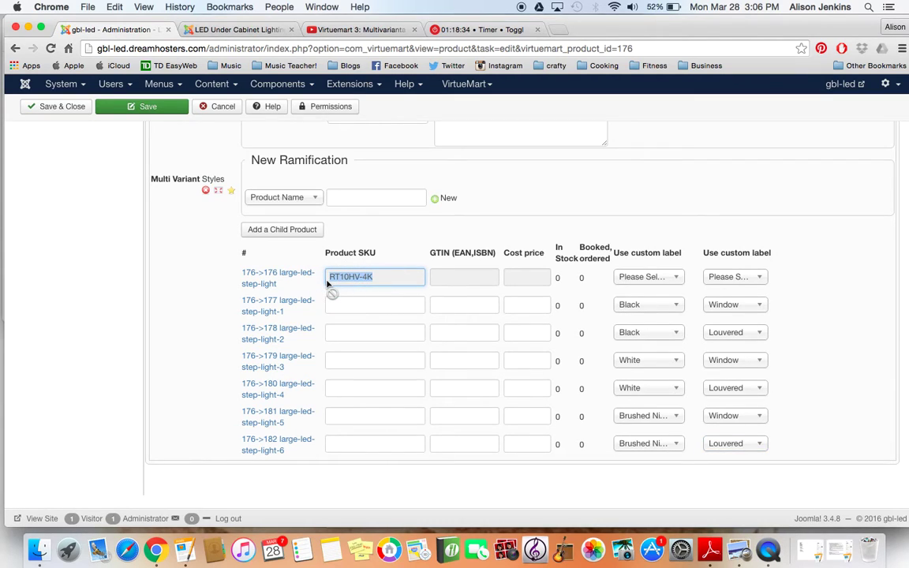
left_click(341, 312)
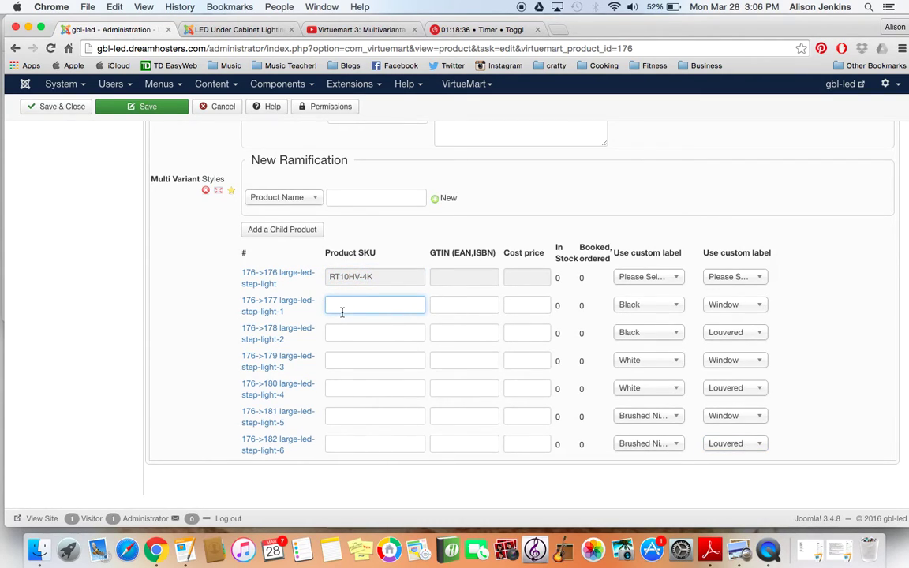
key("super+v")
left_click(349, 332)
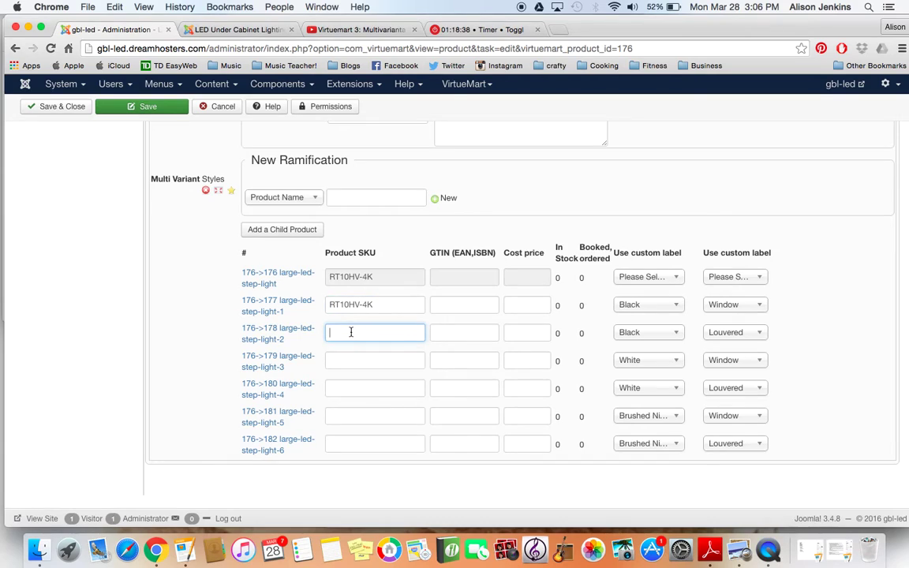
key("super+v")
left_click(353, 359)
key("super+v")
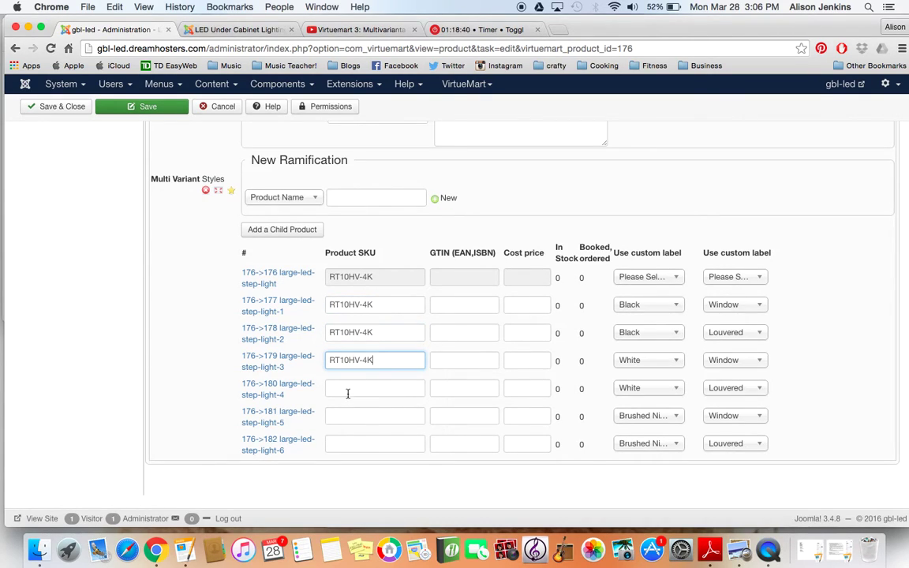
Paste RT10HV-4K into the SKUs of children 180, 181 and 182 and save the product
left_click(348, 386)
key("super+v")
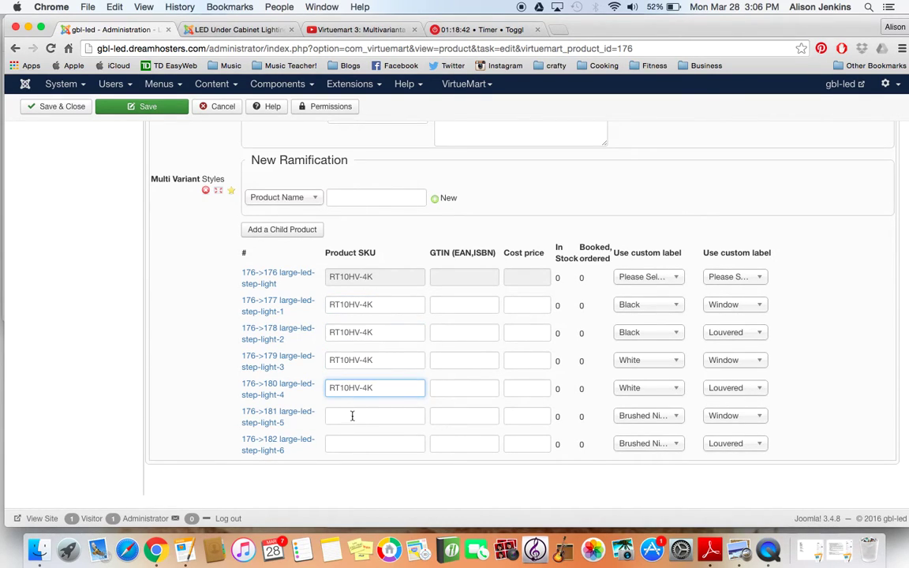
left_click(352, 416)
key("super+v")
left_click(353, 439)
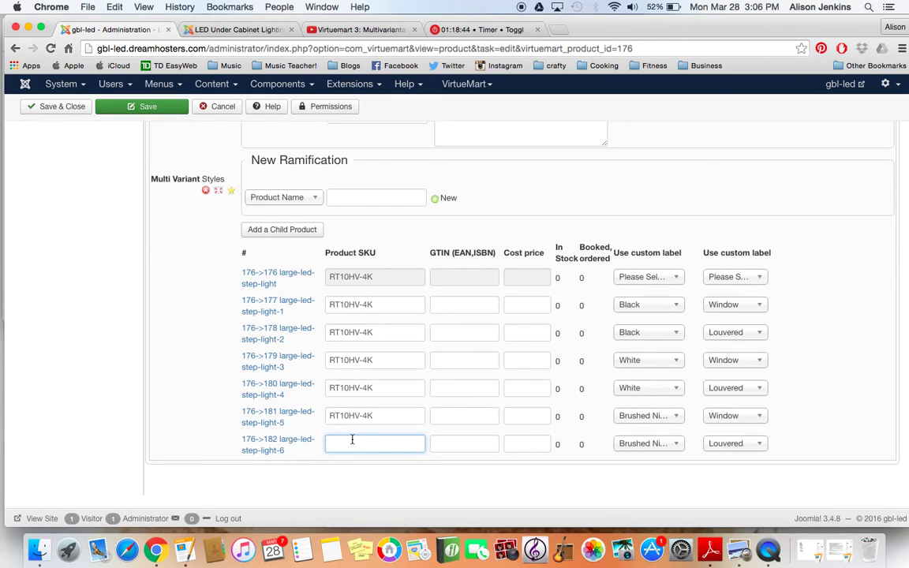
key("super+v")
key("Return")
left_click(168, 138)
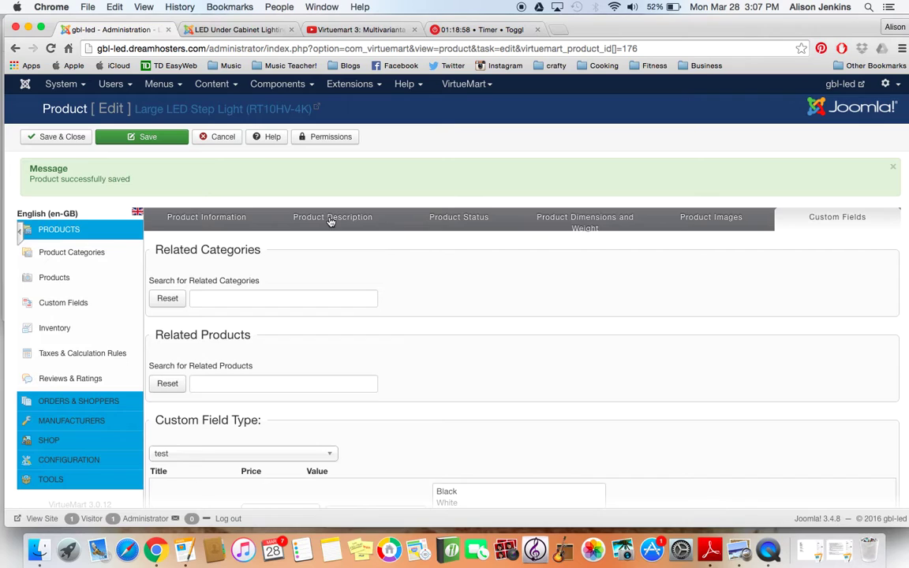
Go to the product's images section and set Image Action to Upload
left_click(714, 220)
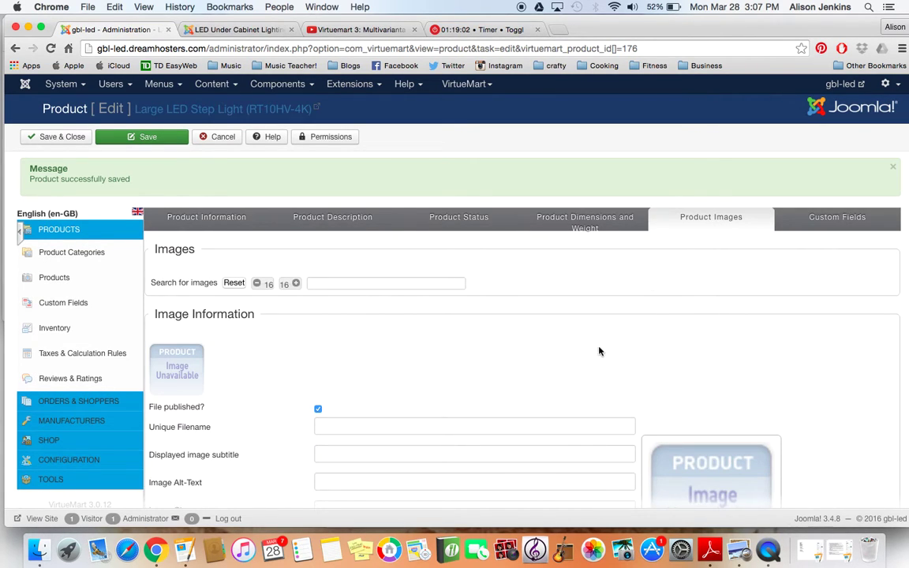
scroll(604, 244, "down", 7)
scroll(604, 244, "up", 7)
scroll(604, 244, "down", 7)
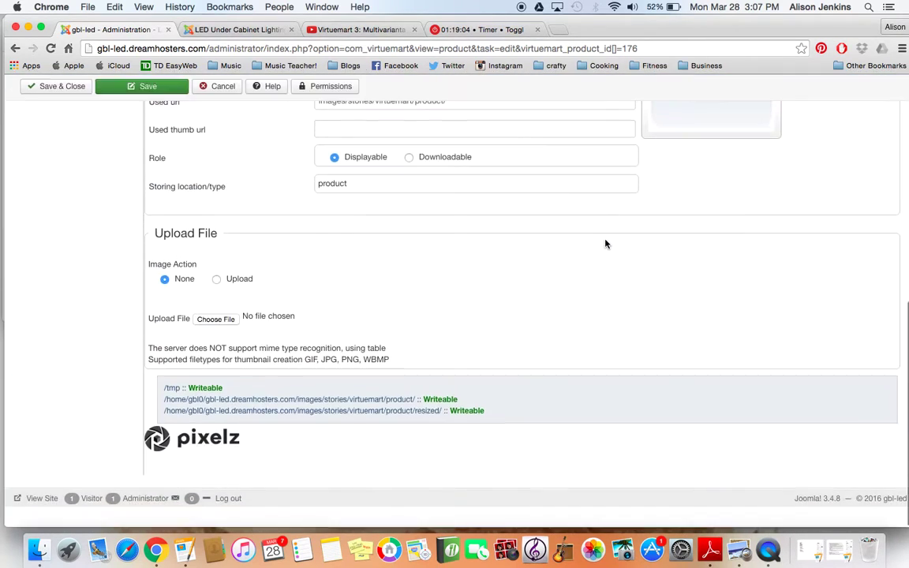
scroll(217, 298, "up", 1)
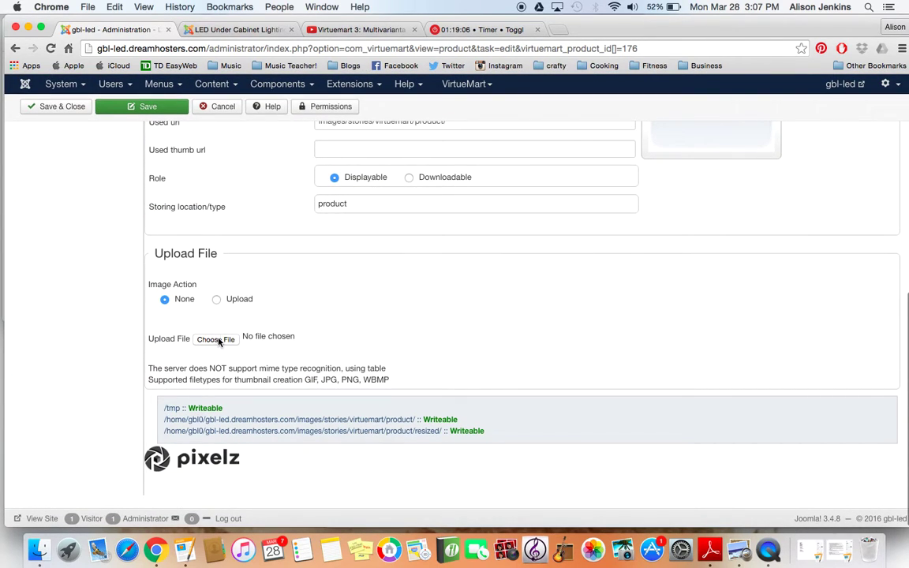
left_click(216, 299)
Pick Large_Step_light.jpg through a 'step' file search and save the product
left_click(217, 340)
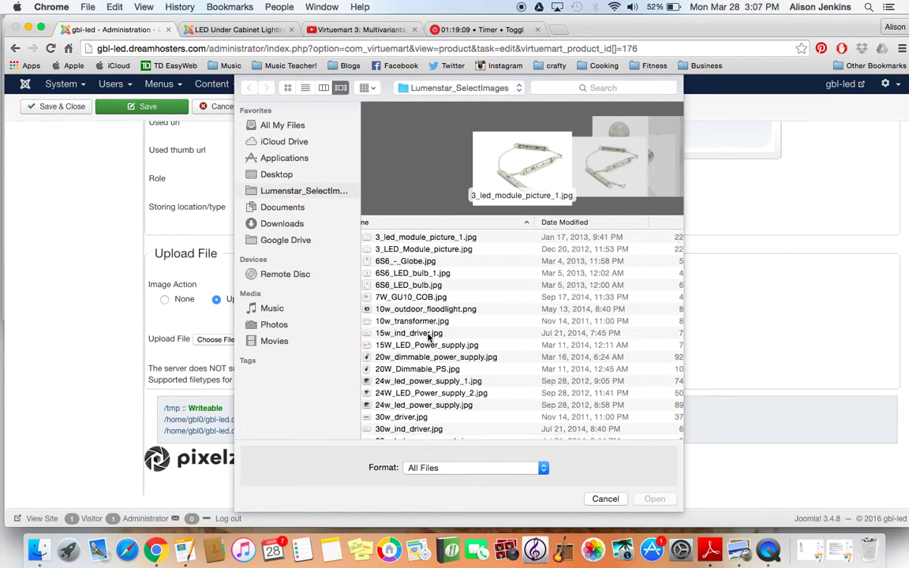
left_click(557, 88)
type("step")
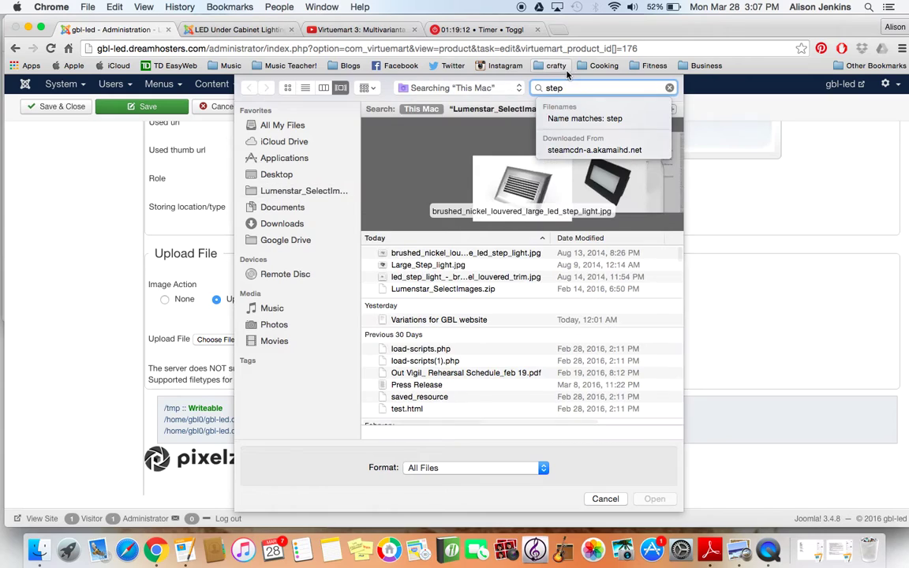
key("Return")
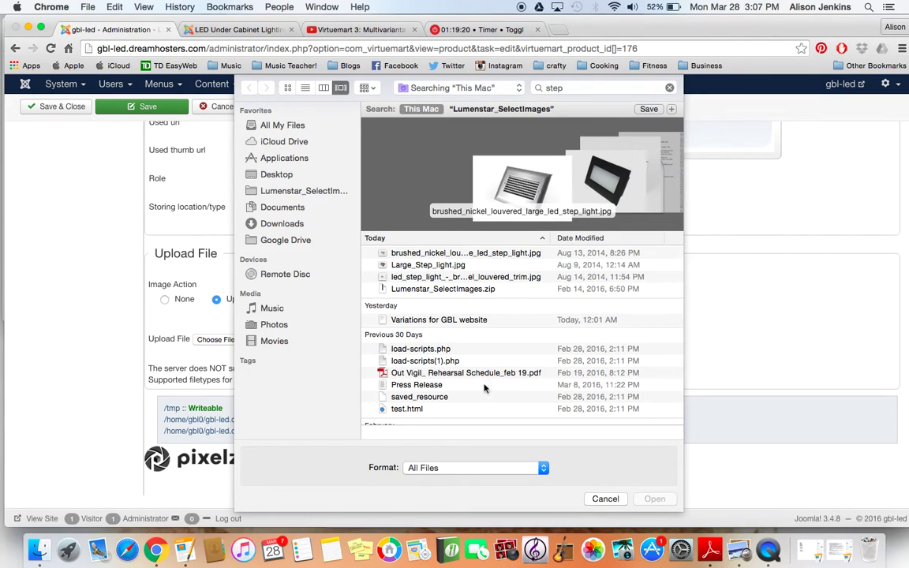
left_click(482, 265)
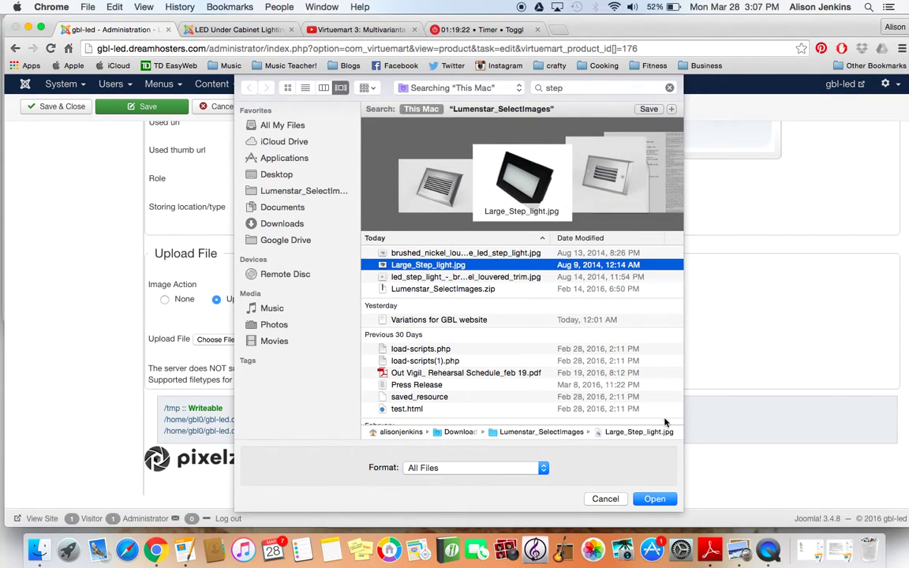
left_click(657, 499)
scroll(571, 286, "up", 10)
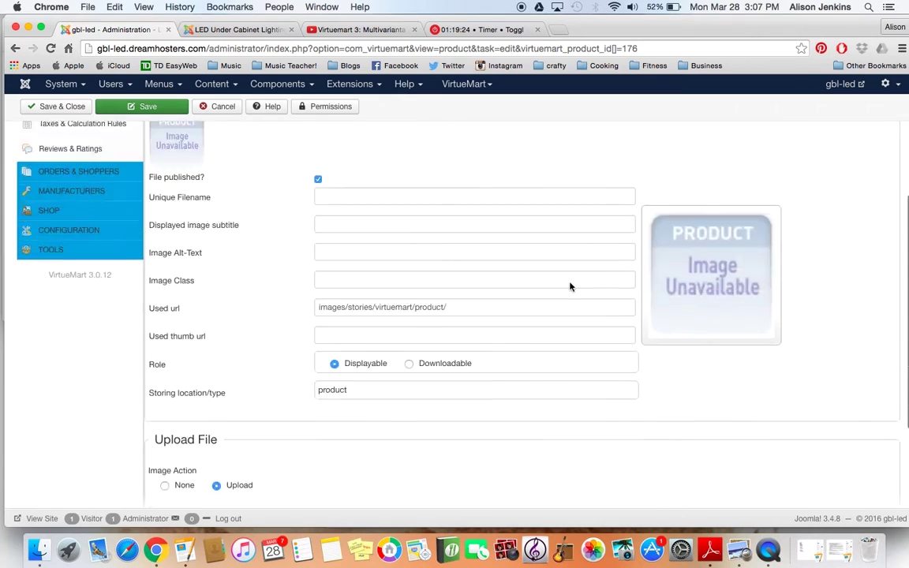
scroll(228, 347, "down", 10)
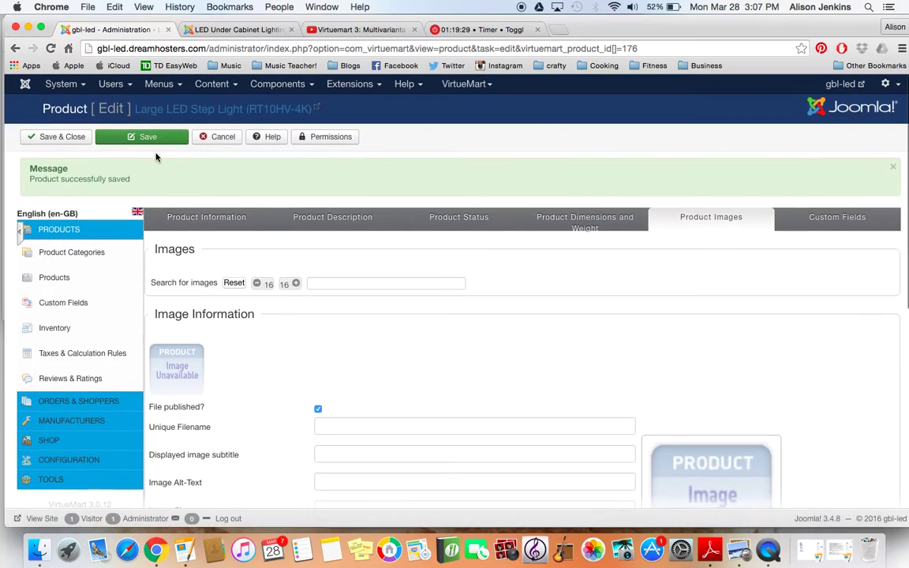
left_click(149, 137)
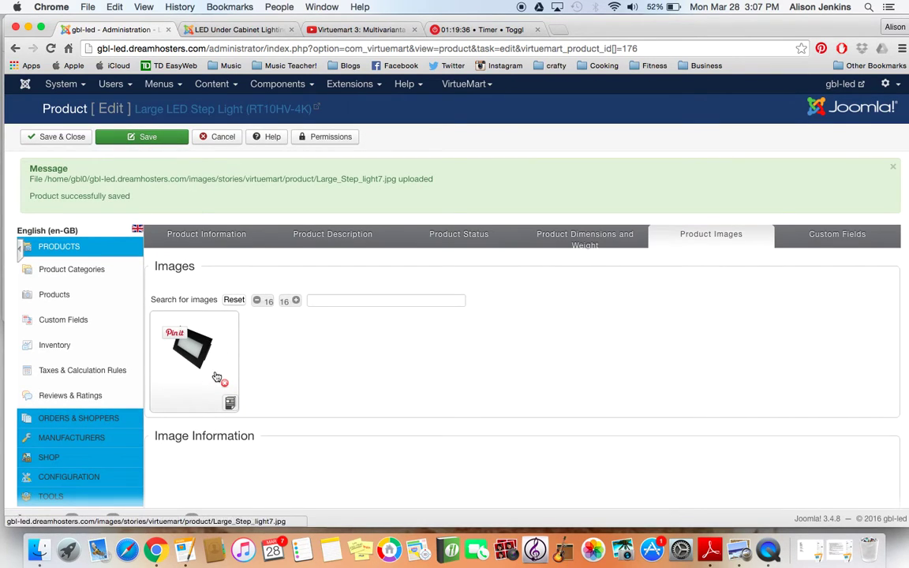
Return to the Products list and scroll to the Large LED Step Light and its children
left_click(61, 305)
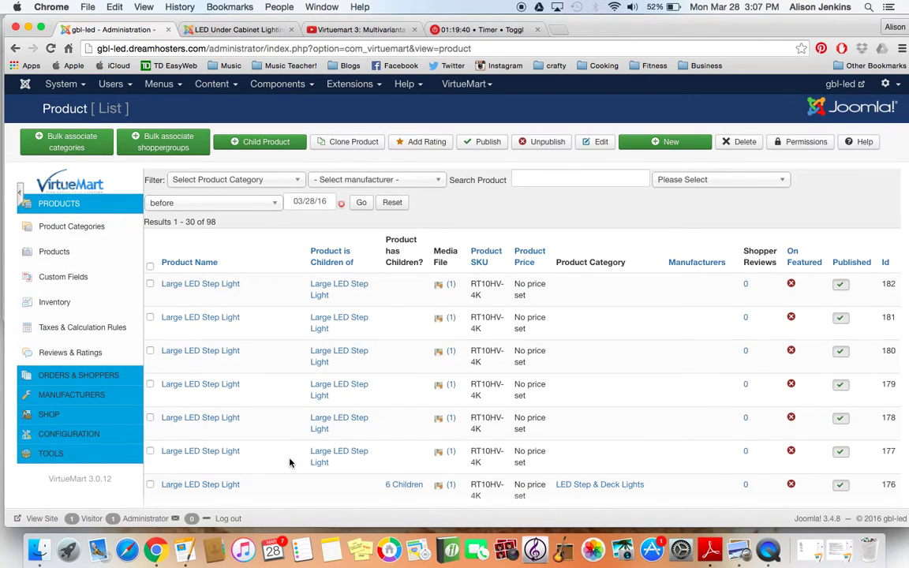
scroll(290, 462, "down", 5)
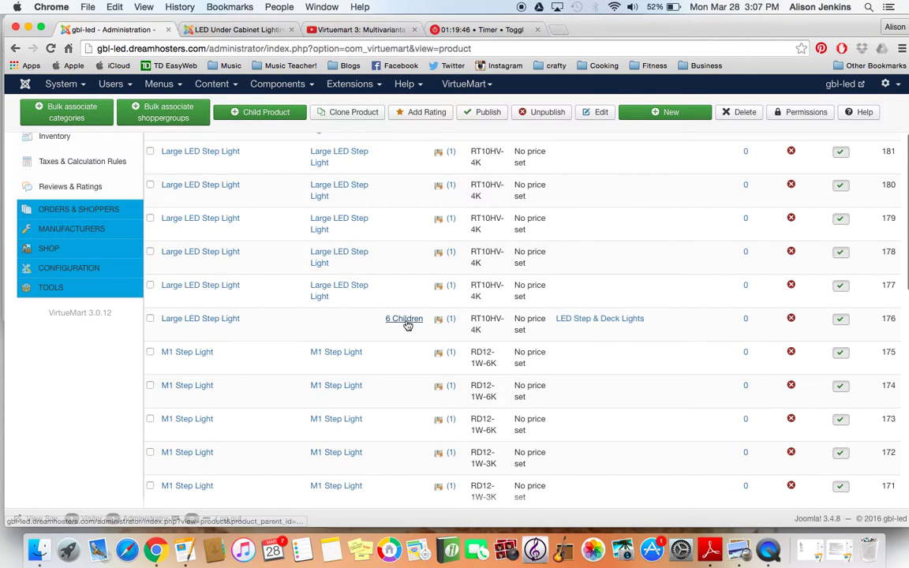
scroll(390, 267, "up", 2)
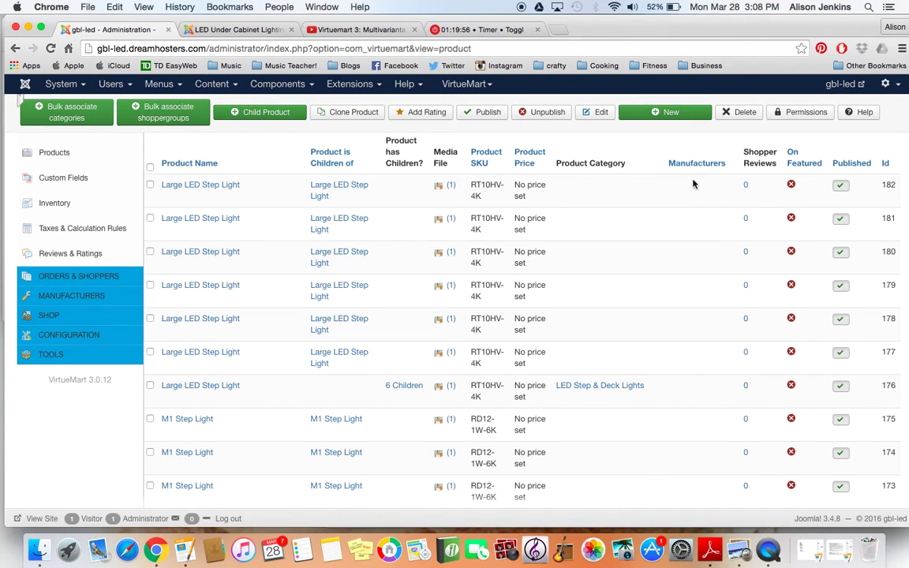
scroll(690, 182, "up", 2)
scroll(285, 270, "down", 5)
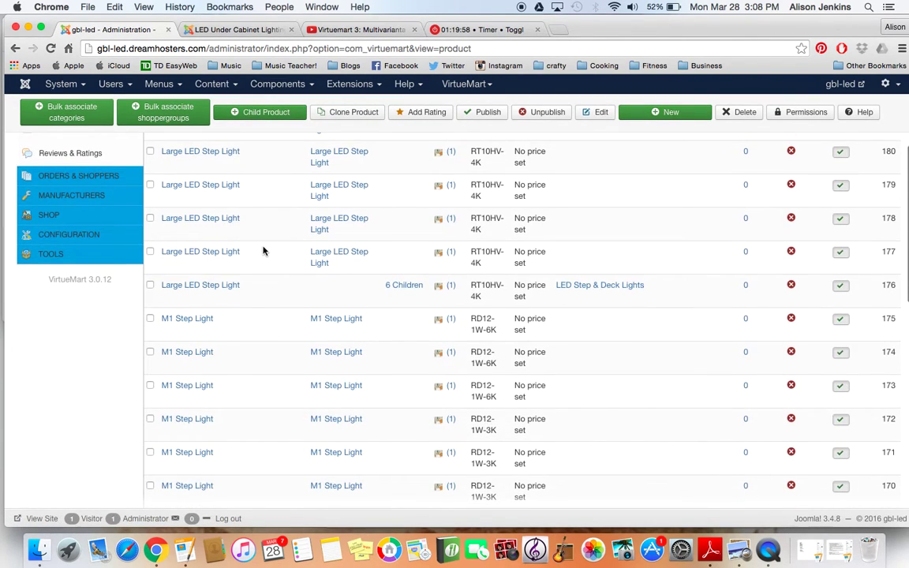
scroll(264, 250, "up", 2)
On the storefront, go Home, then Products, and open the Large LED Step Light page
left_click(239, 29)
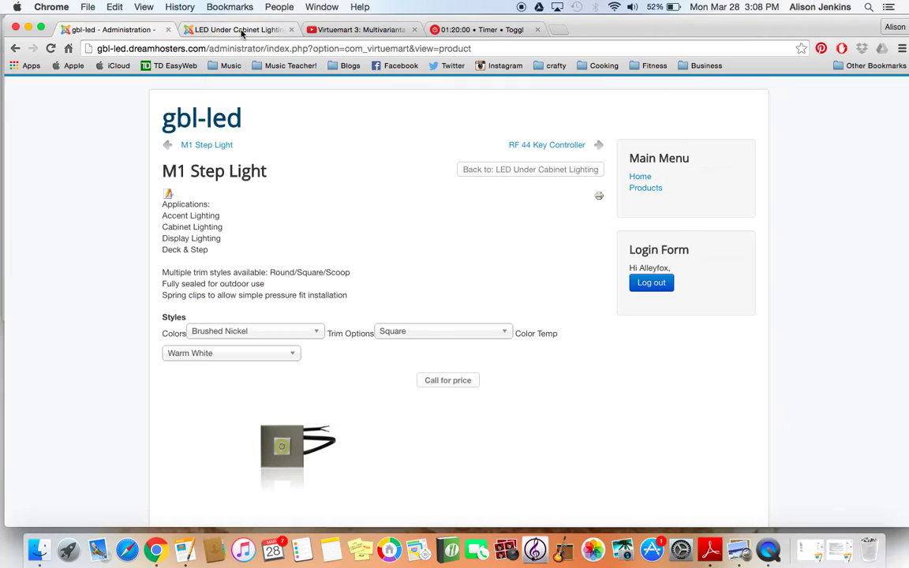
left_click(637, 178)
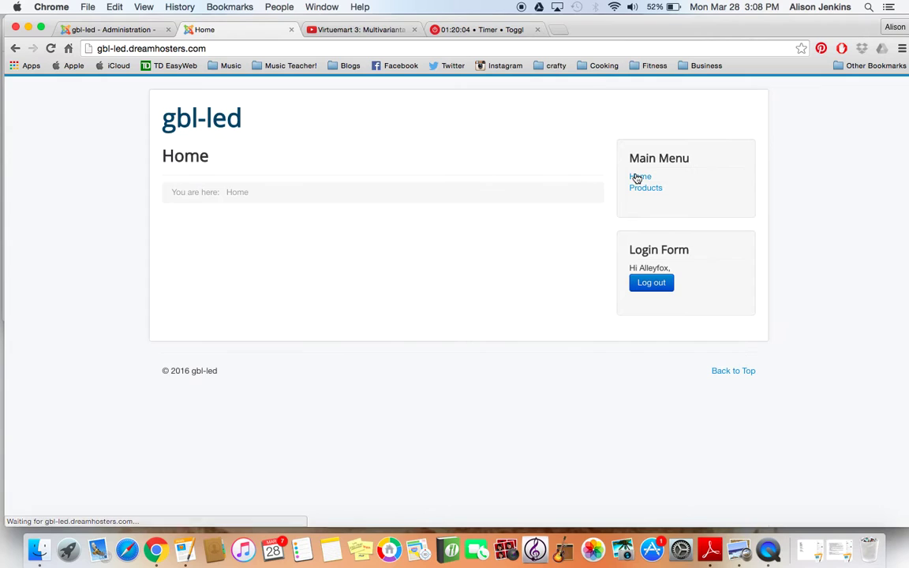
left_click(643, 190)
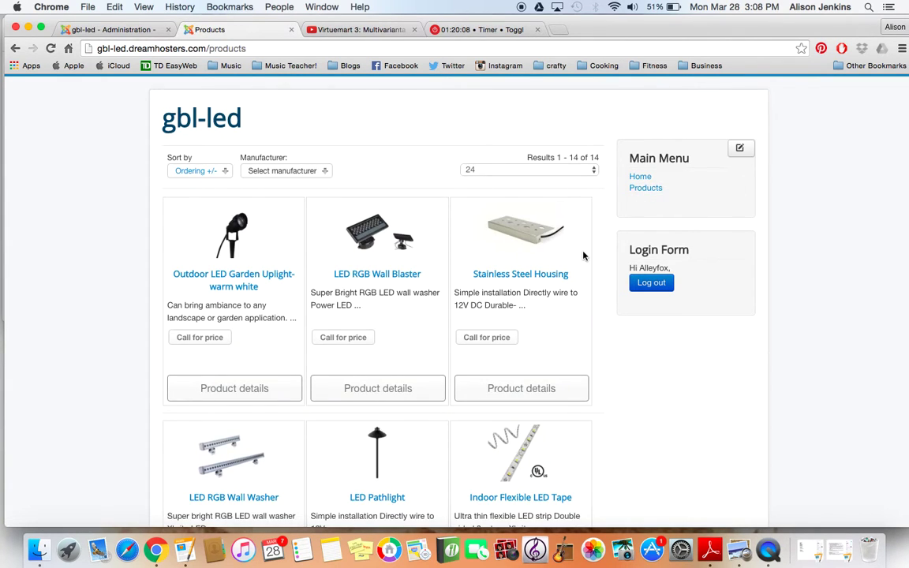
scroll(584, 253, "down", 5)
scroll(409, 428, "down", 8)
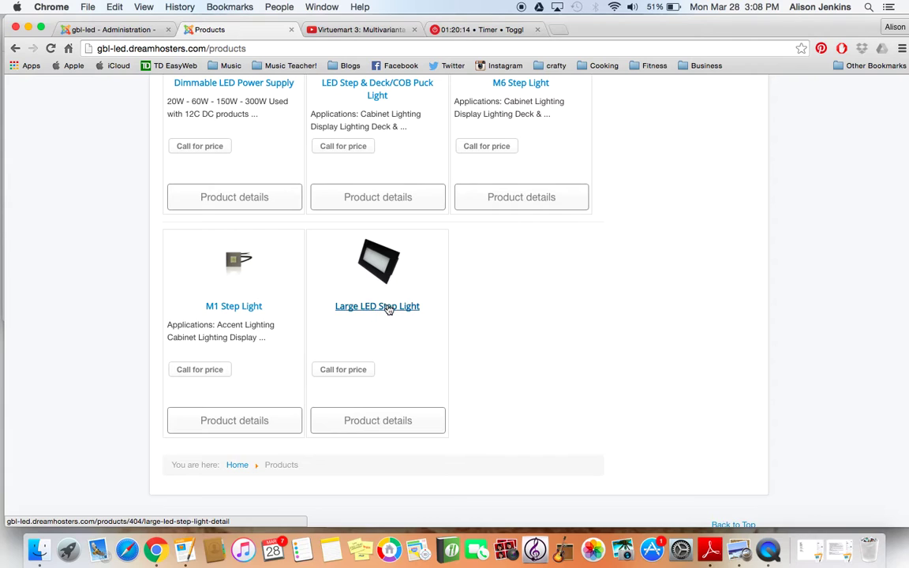
left_click(387, 308)
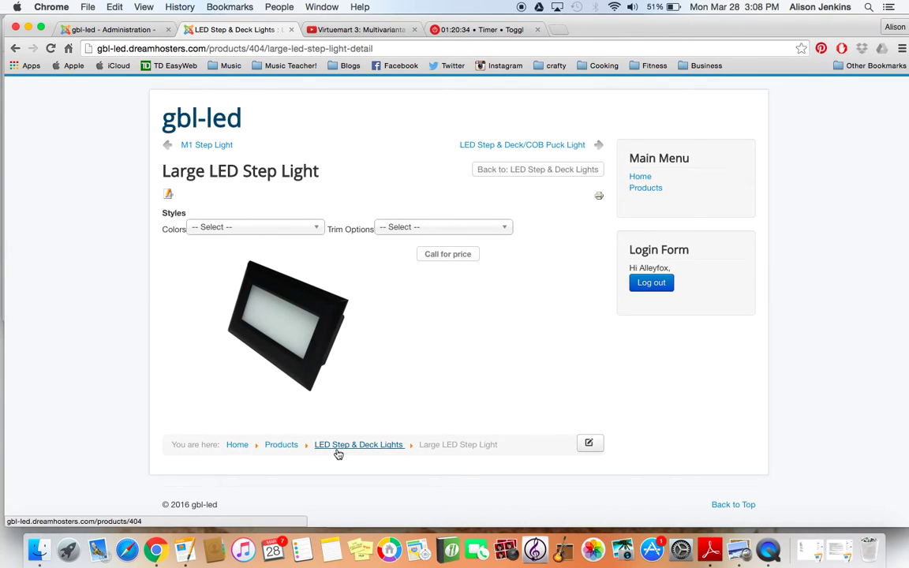
Choose White in Colors and Louvered in Trim Options, then go back to the admin tab
left_click(315, 228)
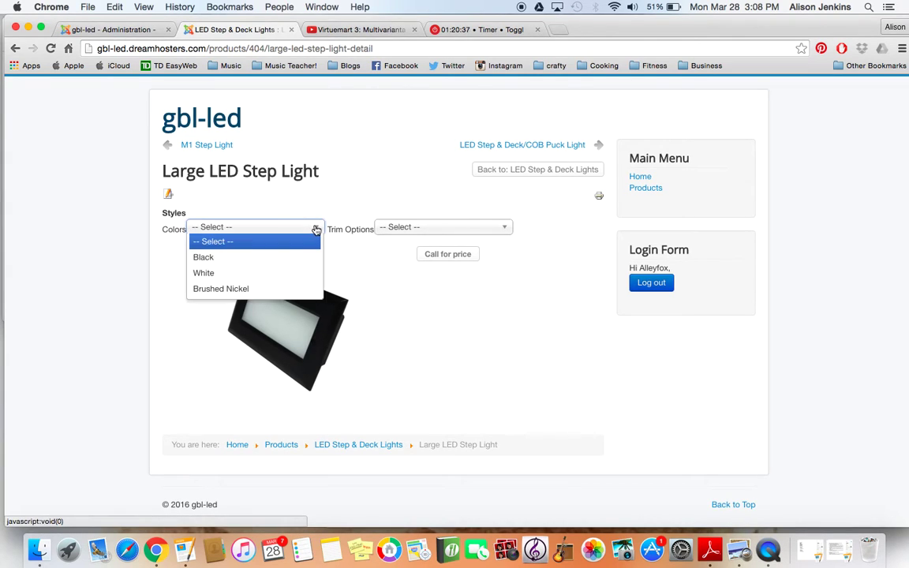
left_click(293, 277)
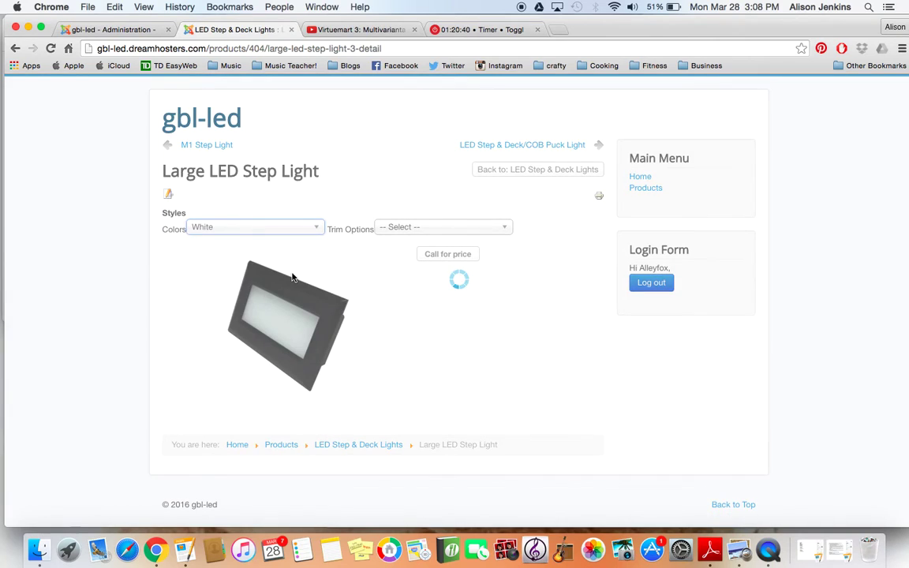
left_click(504, 229)
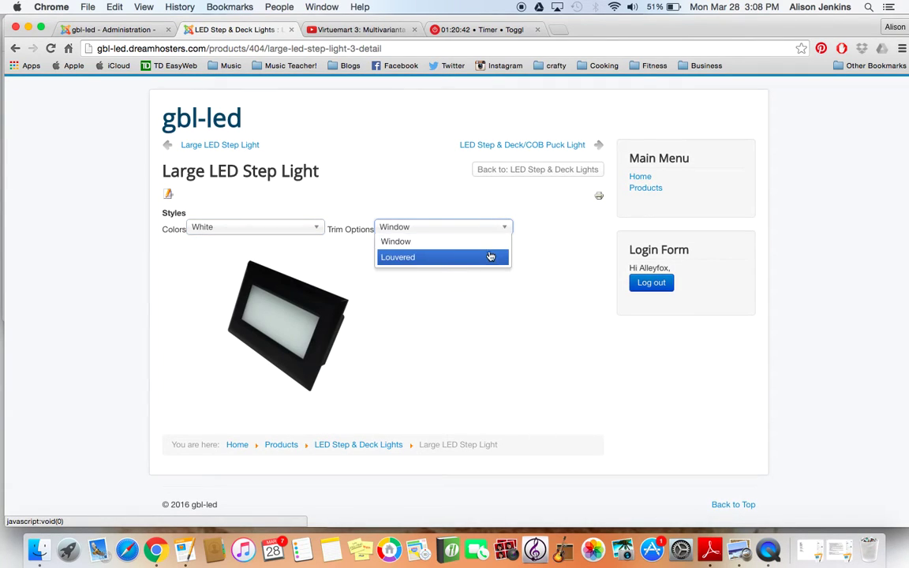
left_click(488, 257)
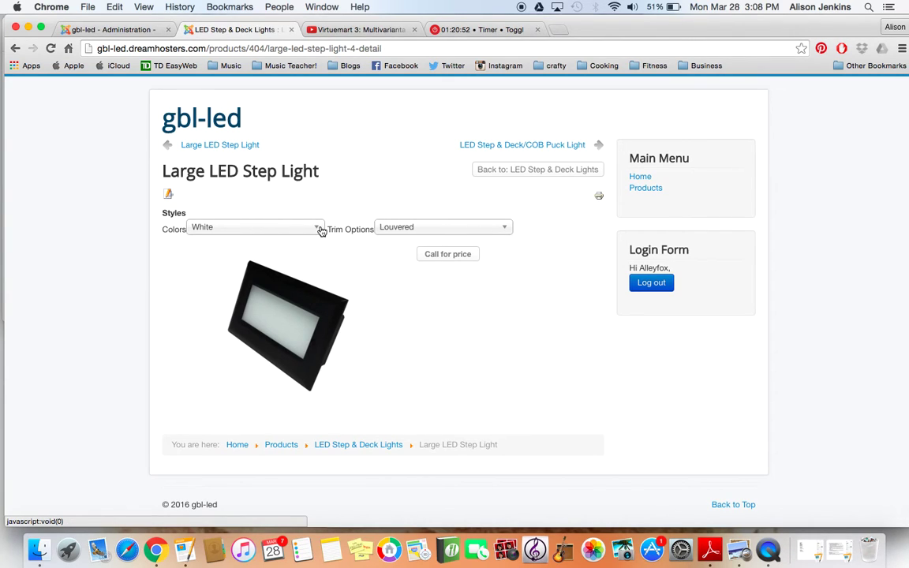
scroll(350, 299, "down", 1)
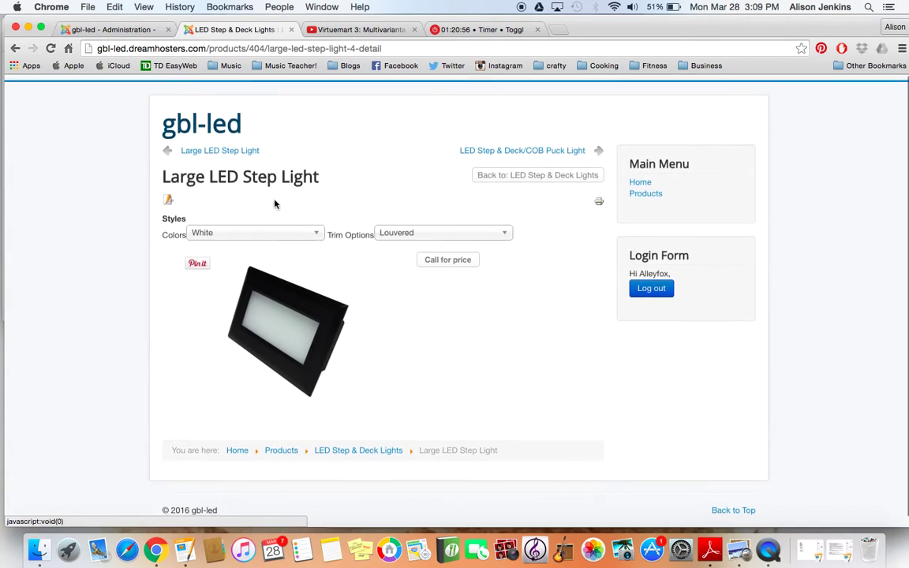
left_click(134, 29)
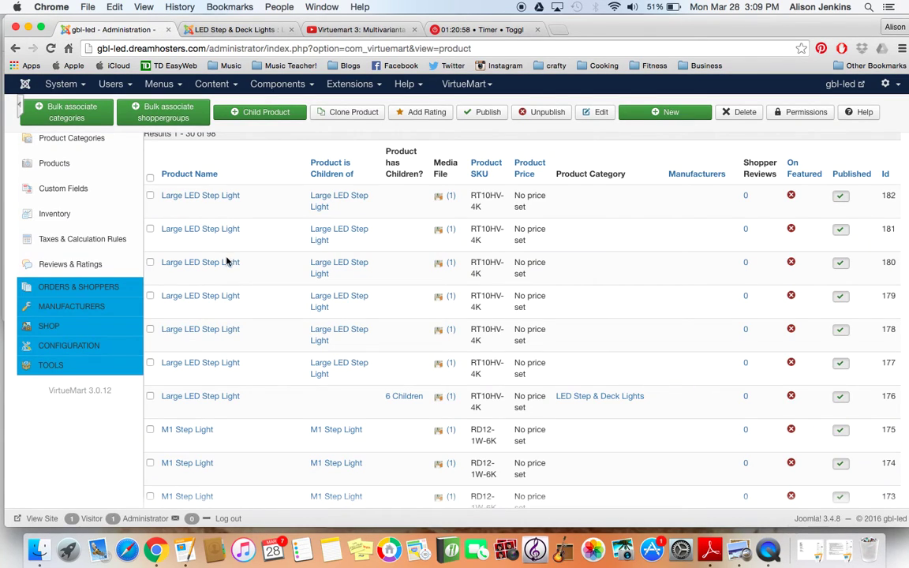
Open the Large LED Step Light child with ID 177 (SKU RT10HV-4K) for editing
left_click(195, 364)
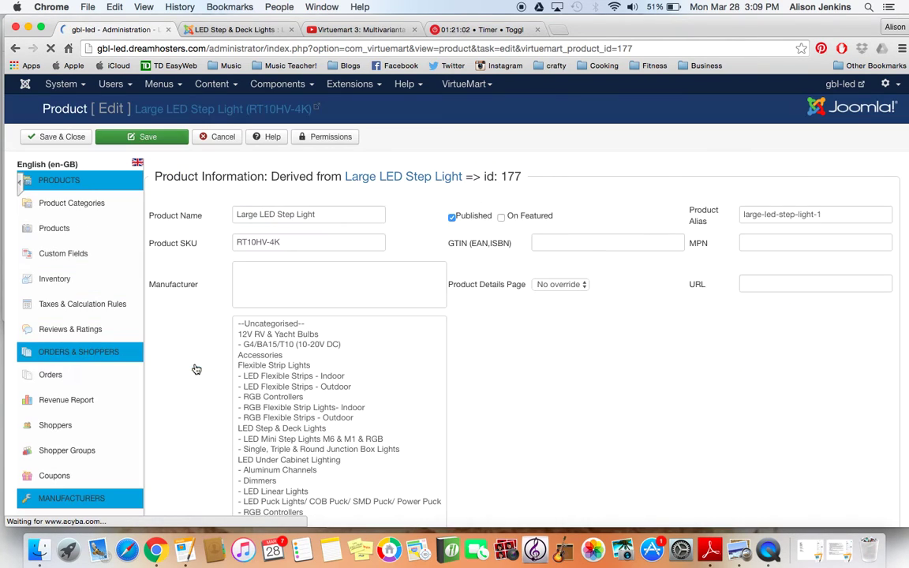
scroll(461, 447, "down", 5)
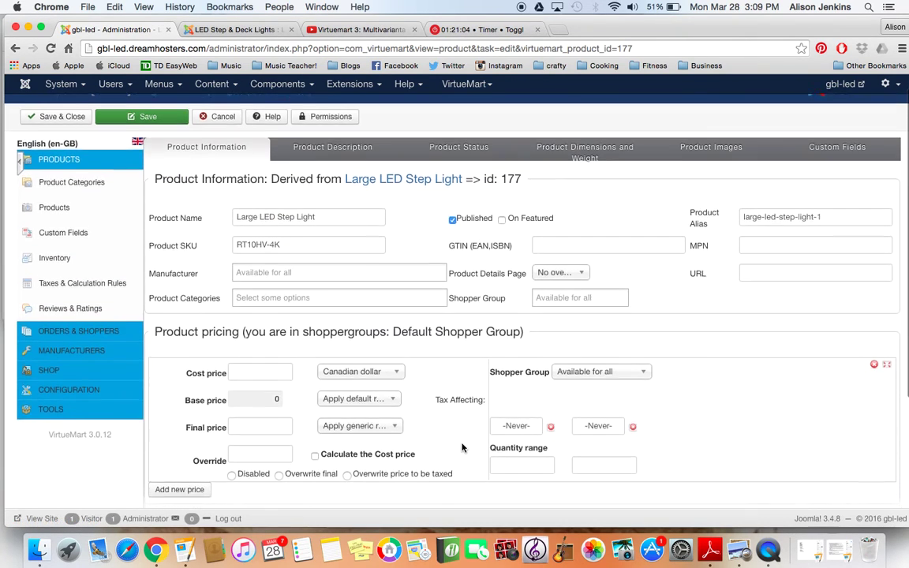